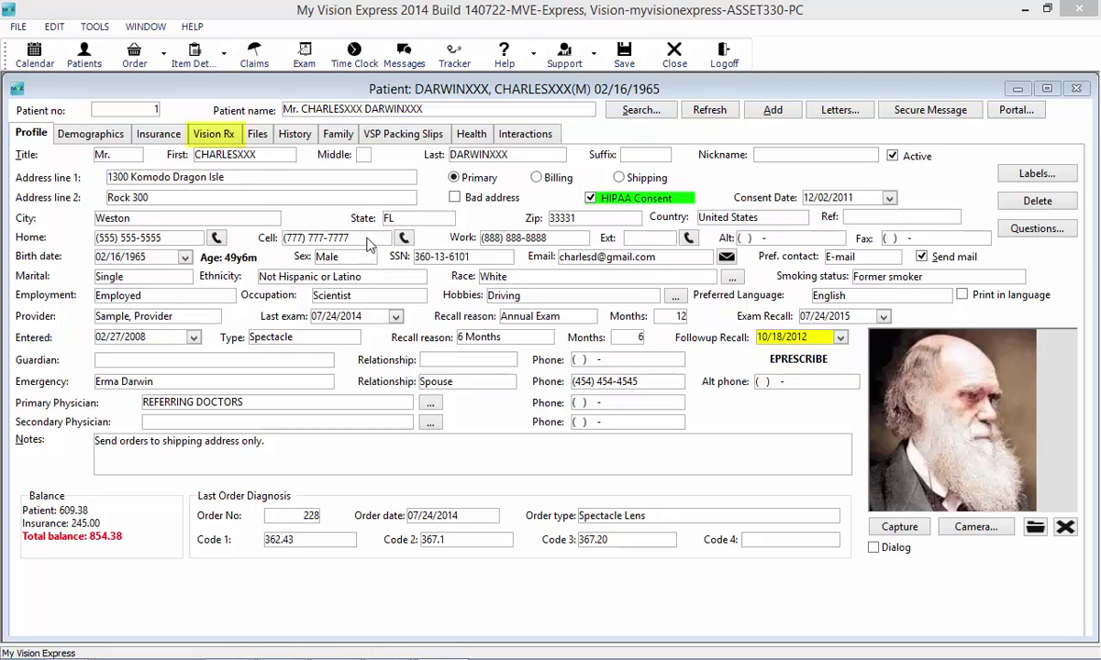
Open the patient's Vision Rx tab listing the seven existing spectacle prescriptions
click(216, 134)
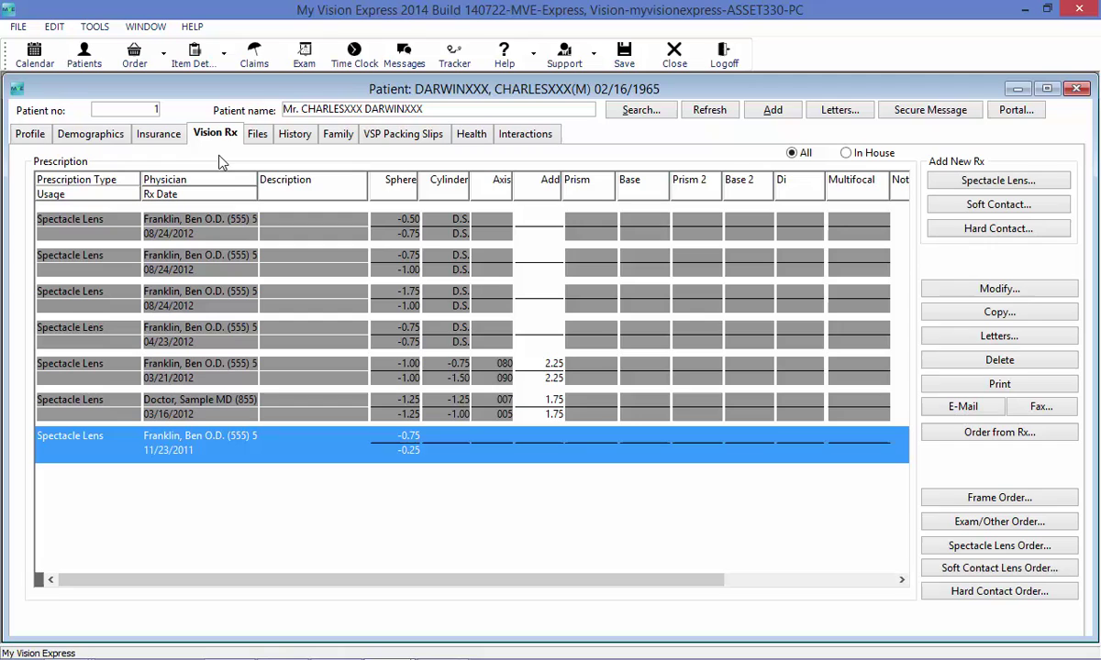
Start a new Spectacle Lens prescription from Add New Rx
click(985, 184)
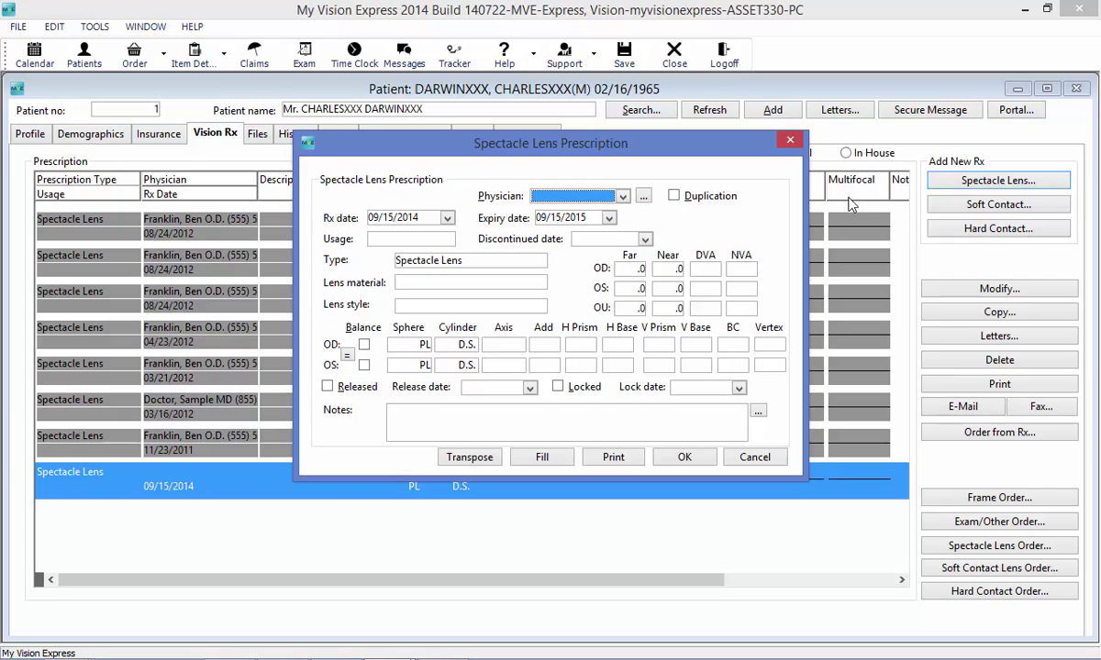
Set the physician to DOCTORS, REFERRING, toggling Duplication on and back off
click(623, 198)
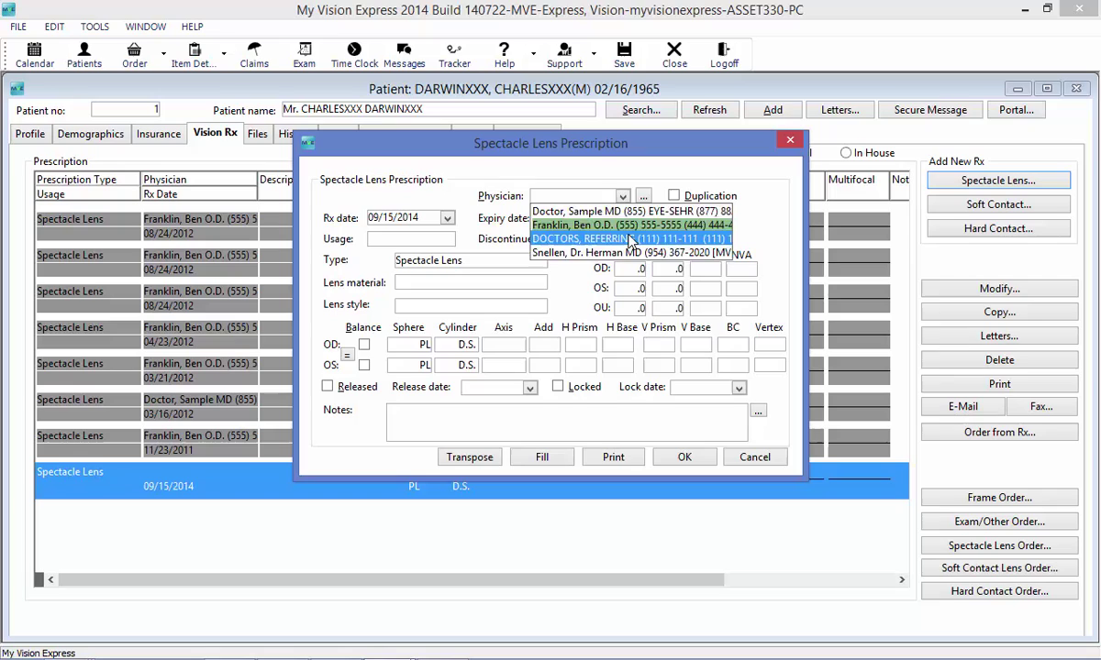
click(631, 239)
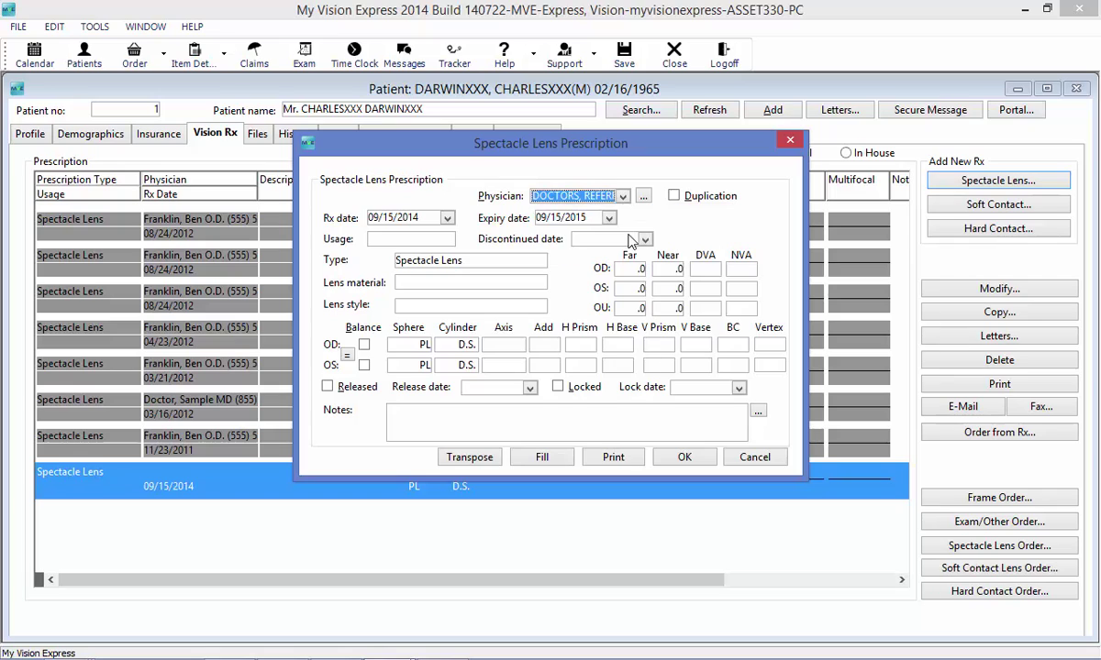
click(674, 197)
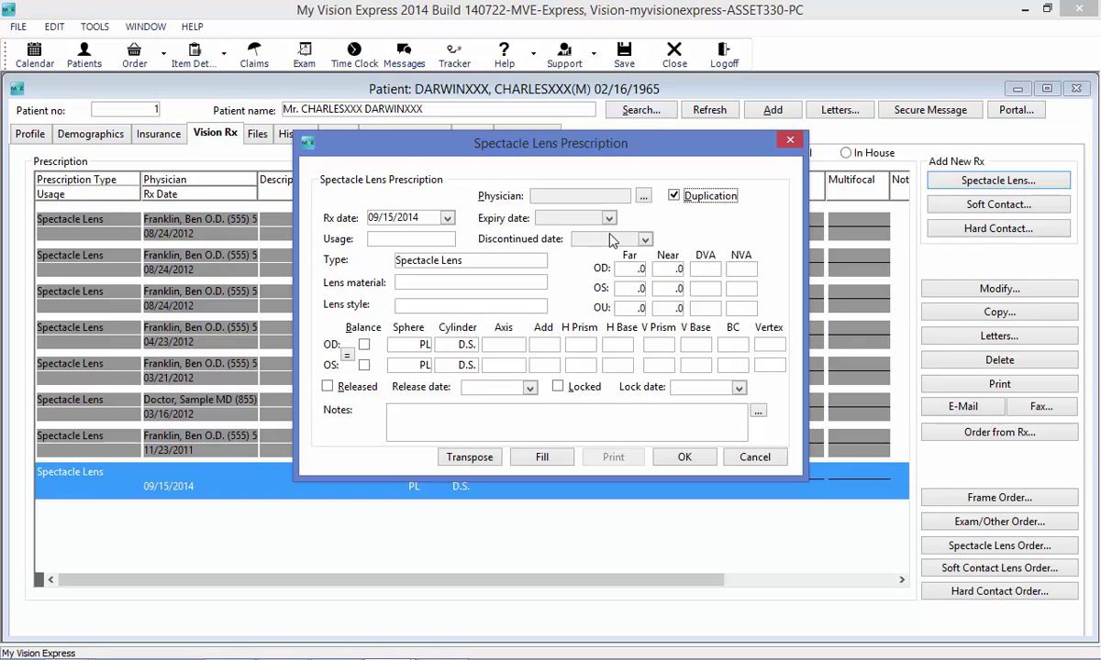
click(674, 196)
Set the Rx date to 09/08/2014 and the usage to Distance
click(393, 218)
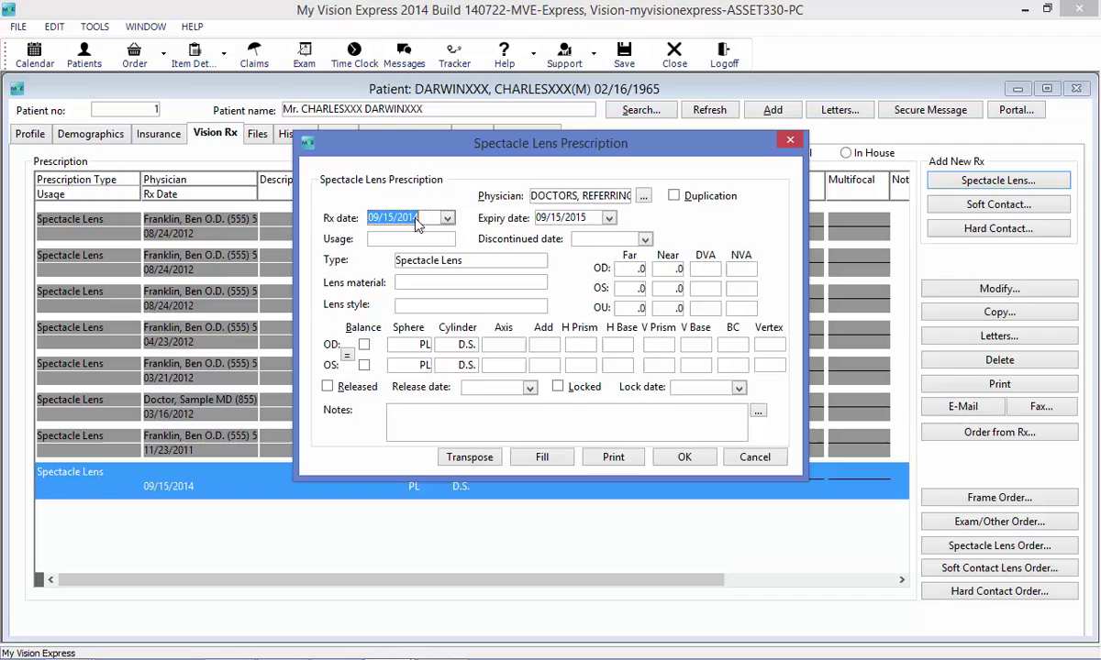
click(447, 218)
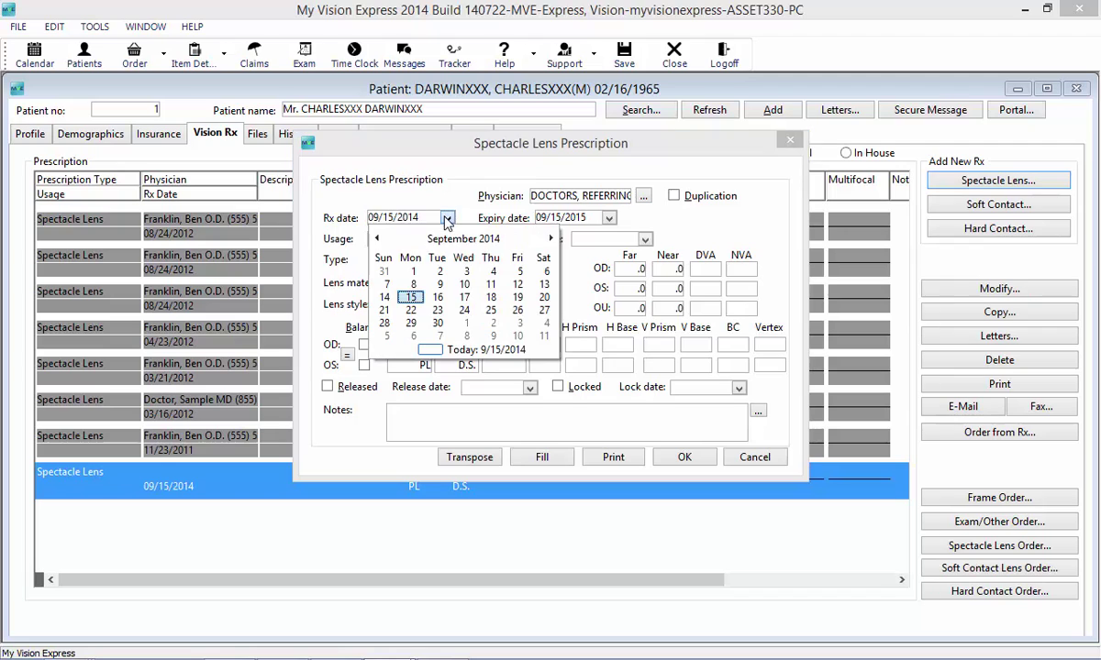
click(413, 284)
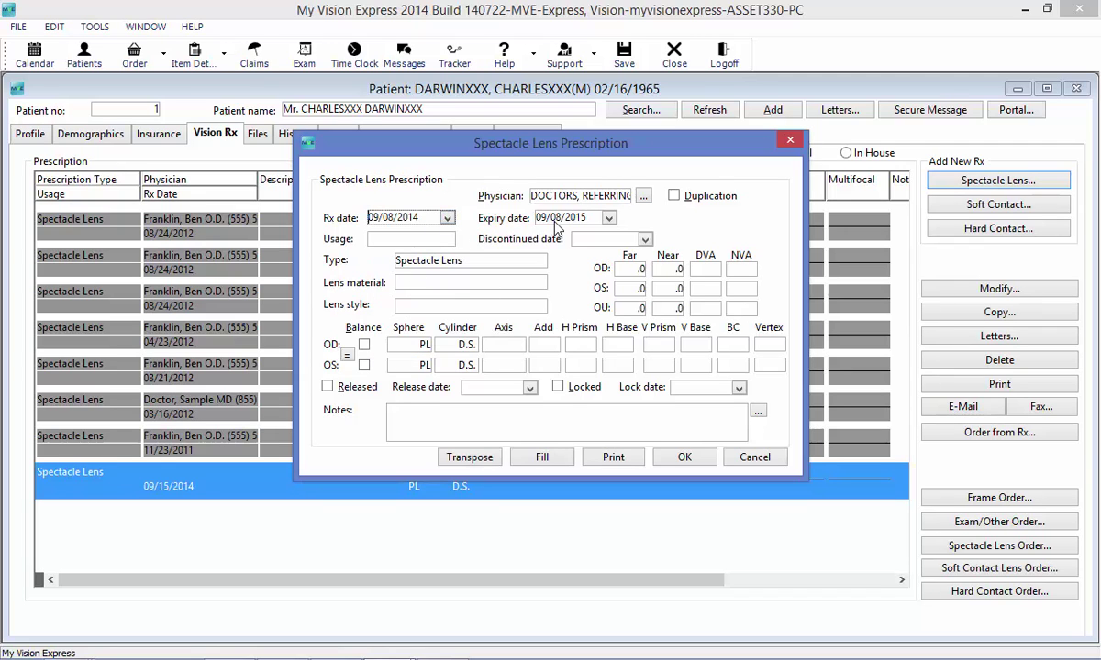
click(415, 238)
click(424, 285)
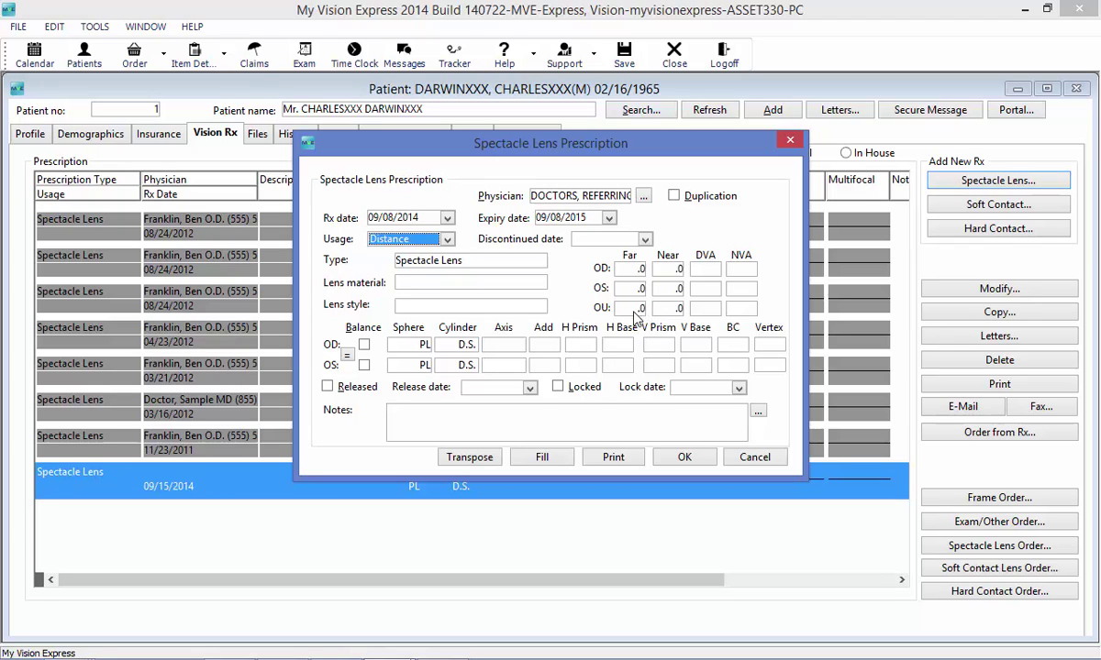
Toggle the OD and OS balance flags on, then clear them on both eyes
click(363, 345)
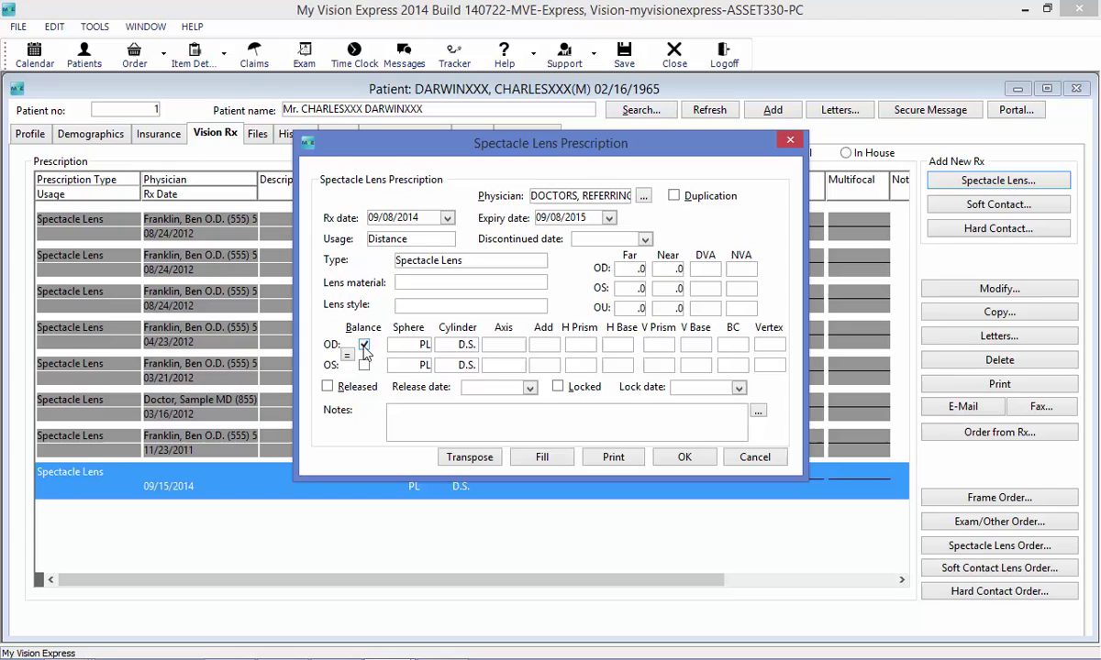
click(364, 364)
click(364, 346)
click(364, 344)
click(364, 364)
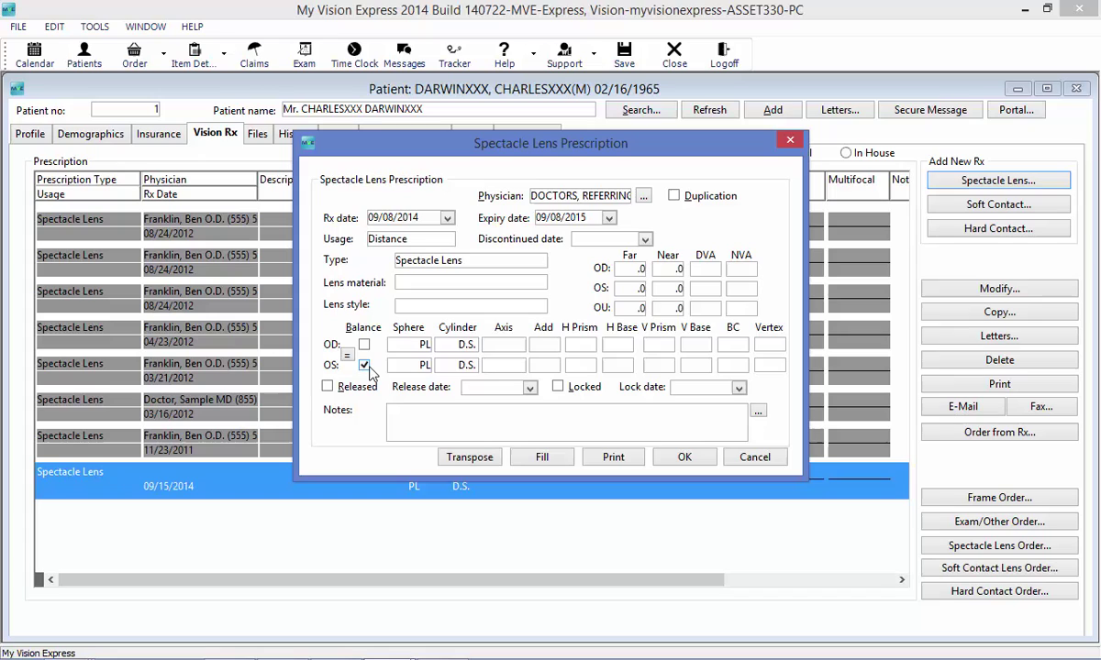
Enter OD sphere -0.50, cylinder -1.00 and axis 180
click(412, 346)
click(423, 346)
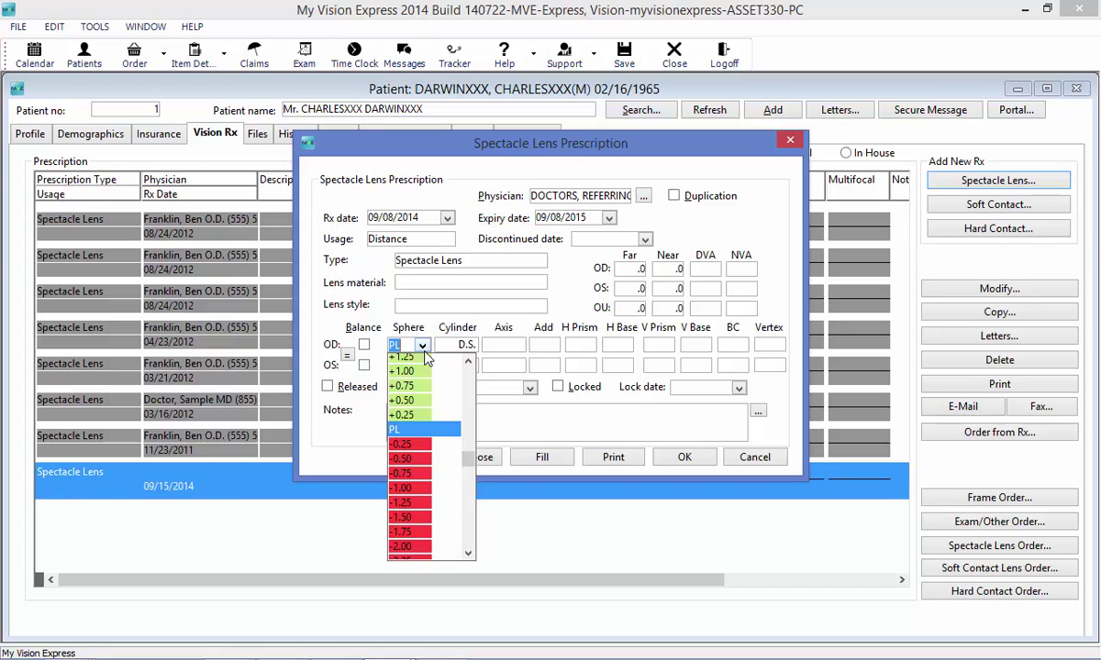
click(409, 459)
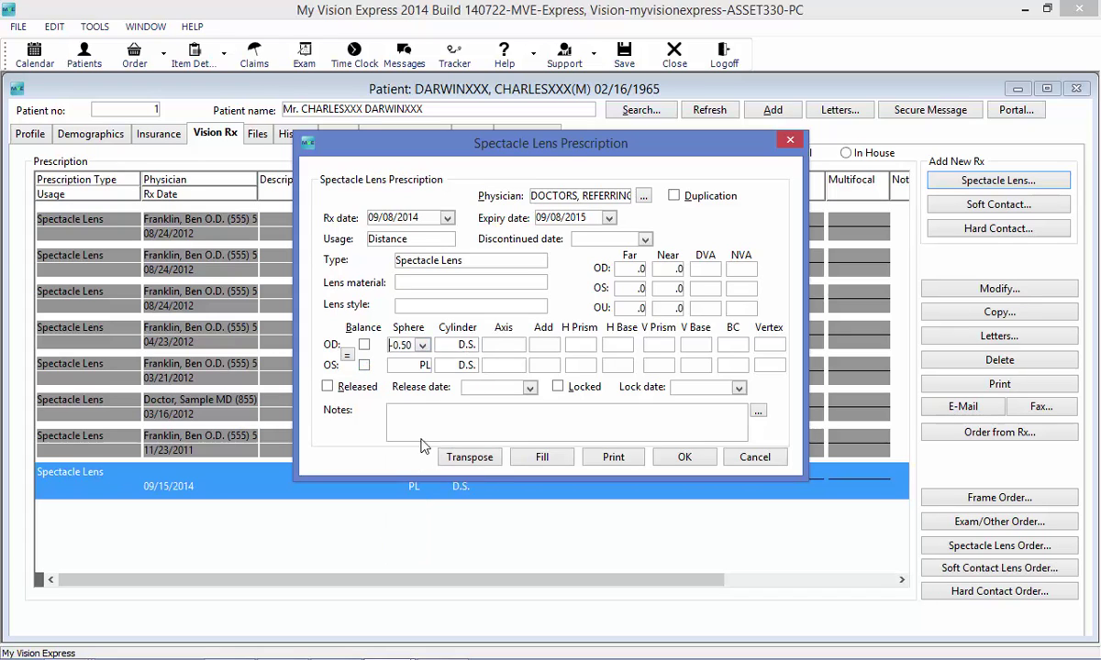
click(466, 347)
click(459, 426)
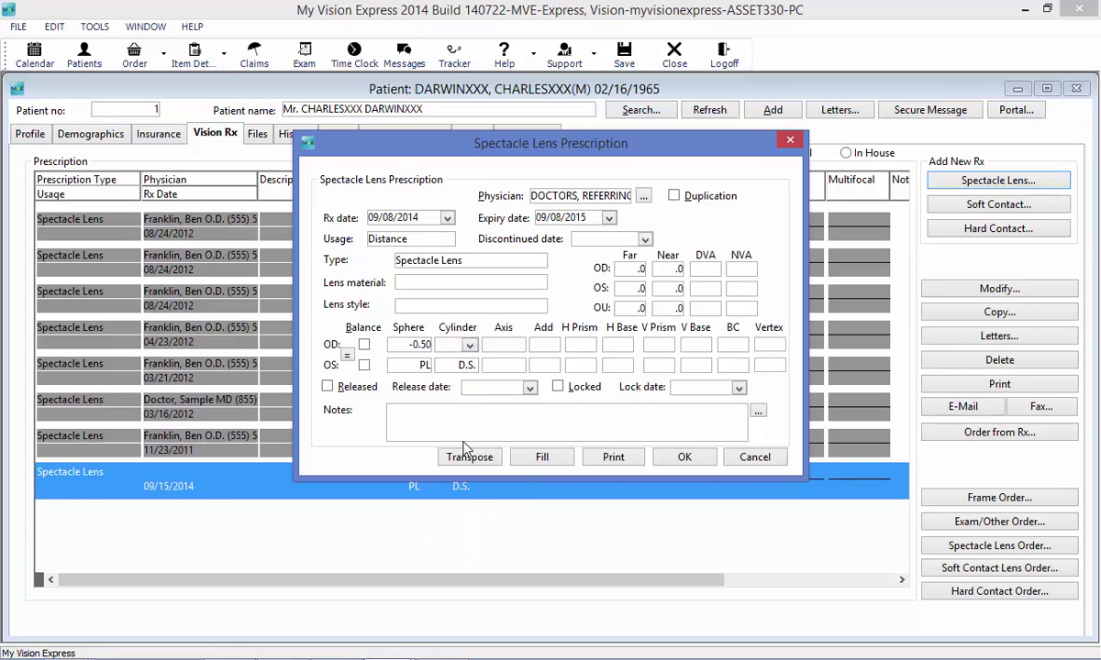
click(496, 346)
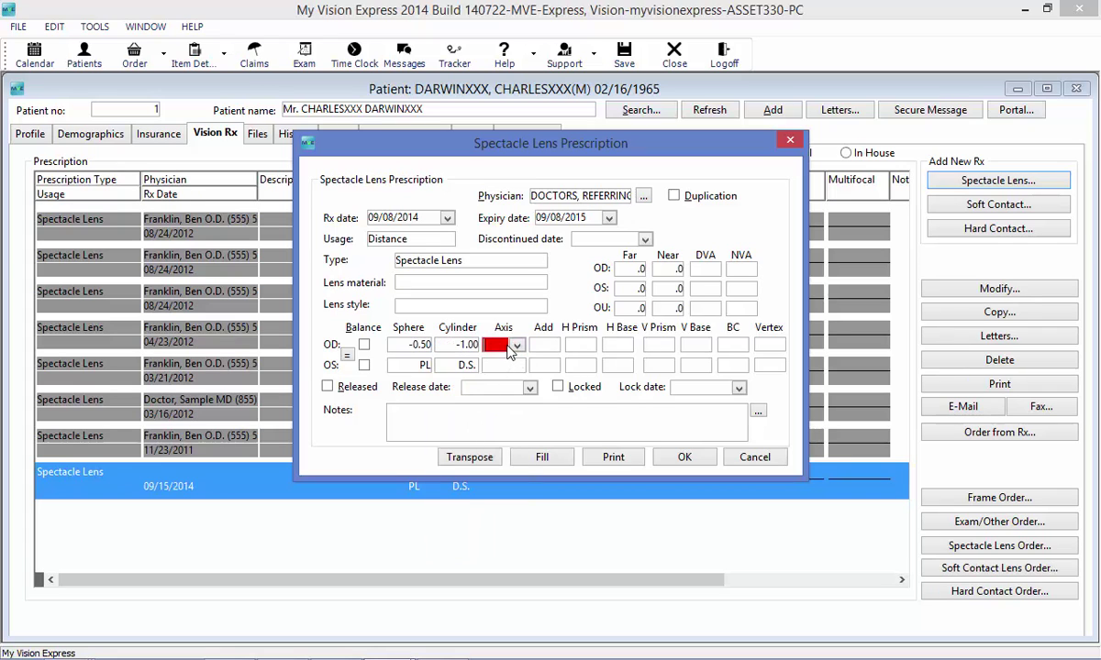
text(180)
Copy the OD values to OS and change OS sphere to +0.50
click(408, 365)
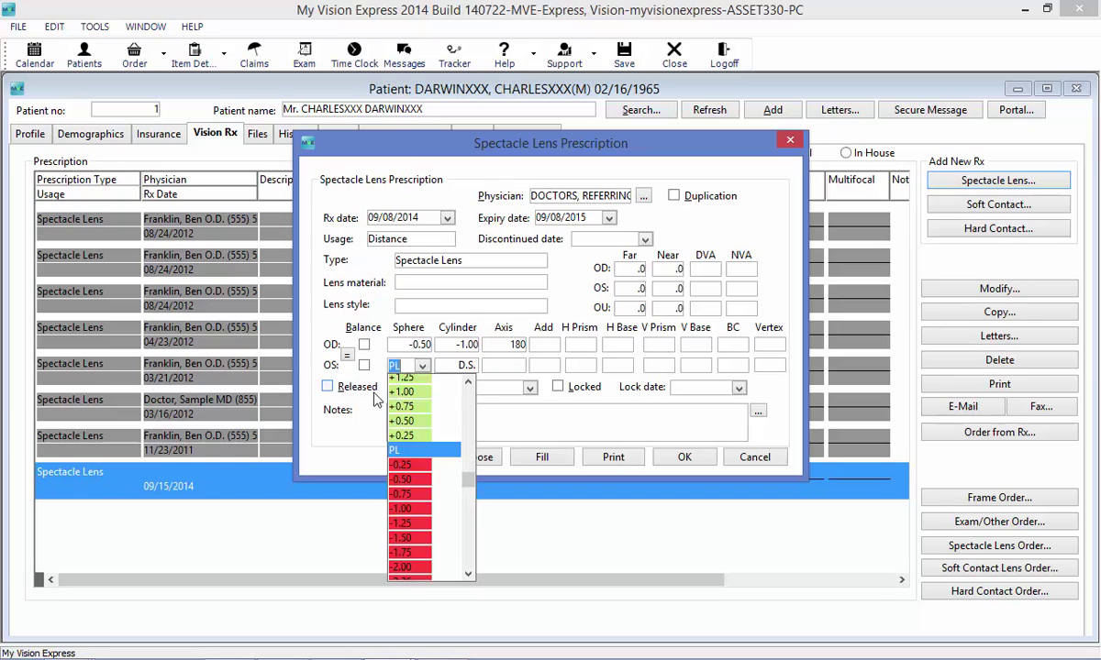
click(354, 371)
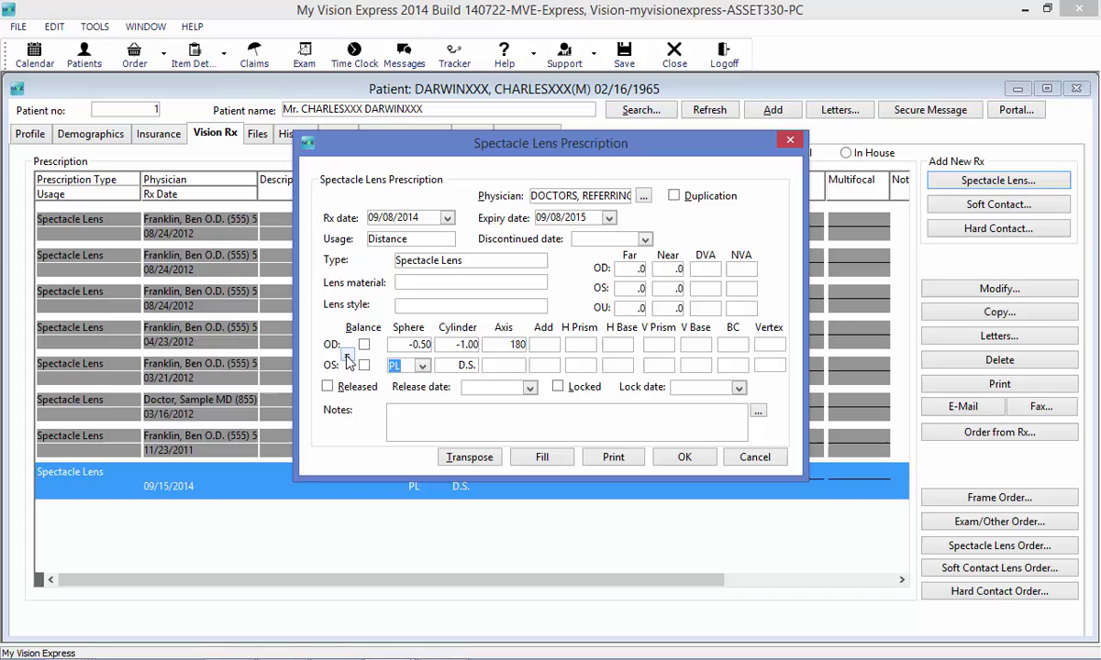
click(347, 357)
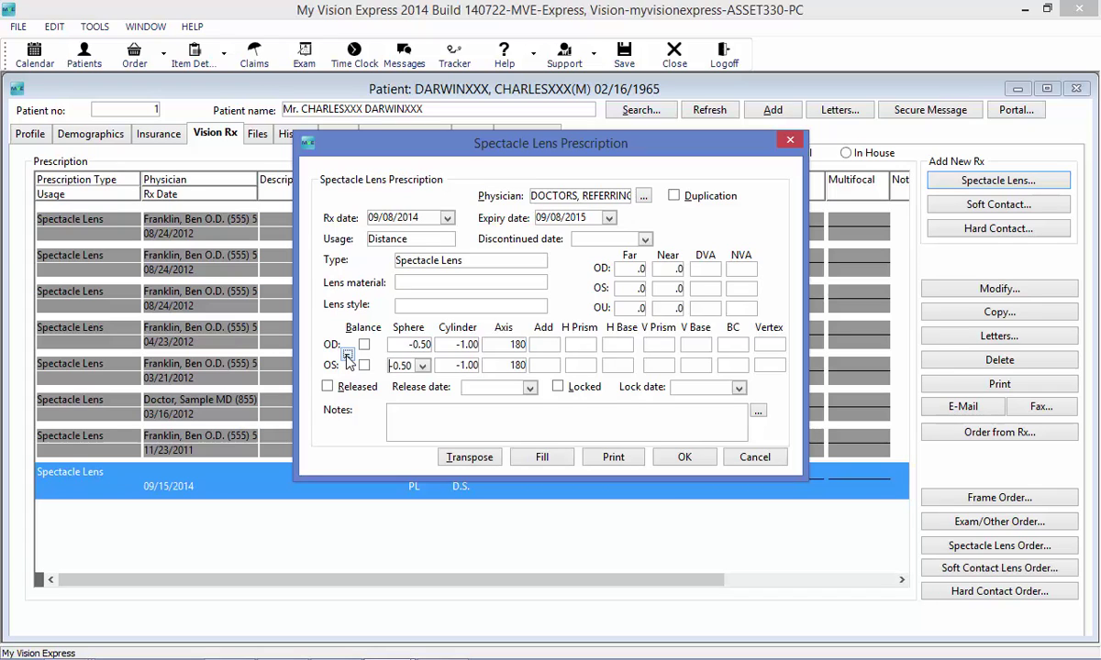
click(422, 366)
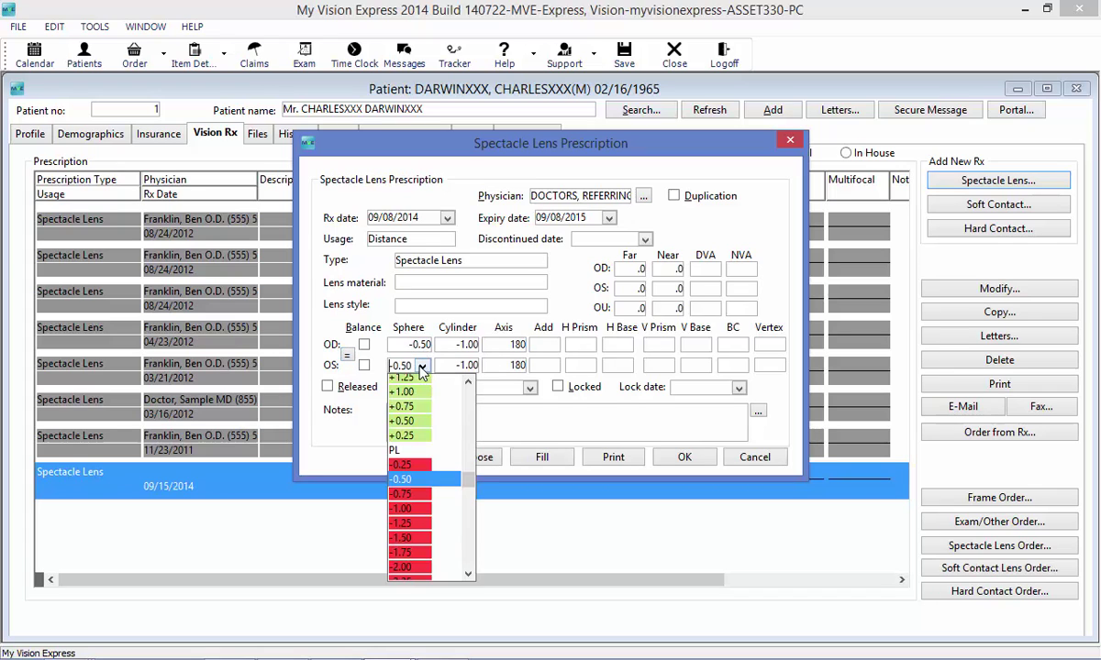
click(411, 421)
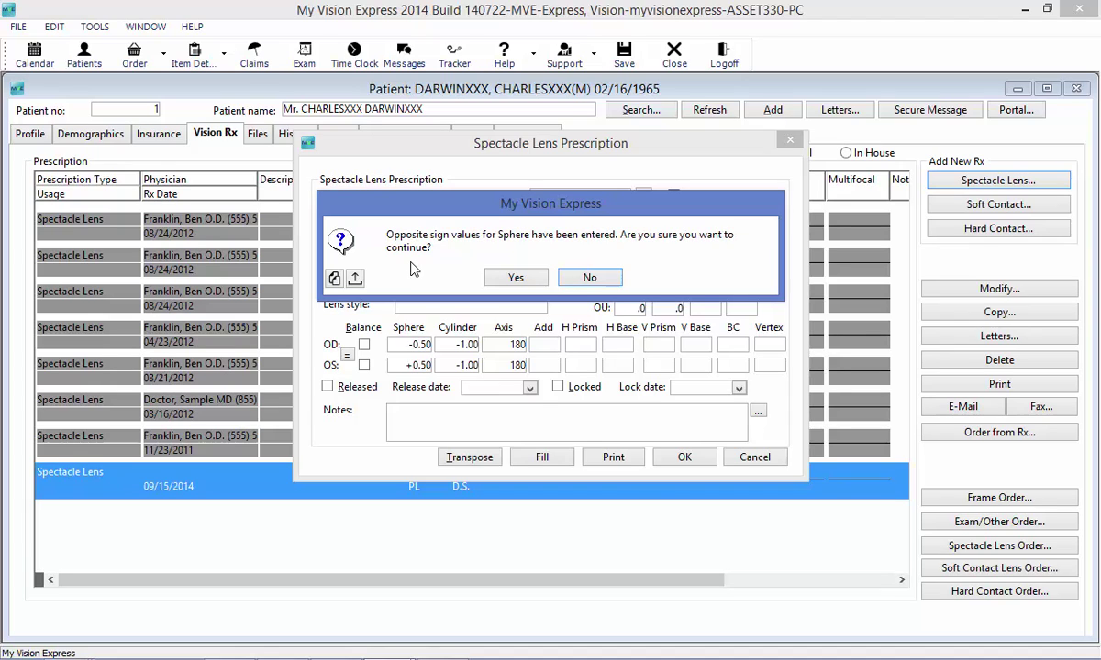
Accept the sign warnings and set OS cylinder to +1.25
click(515, 276)
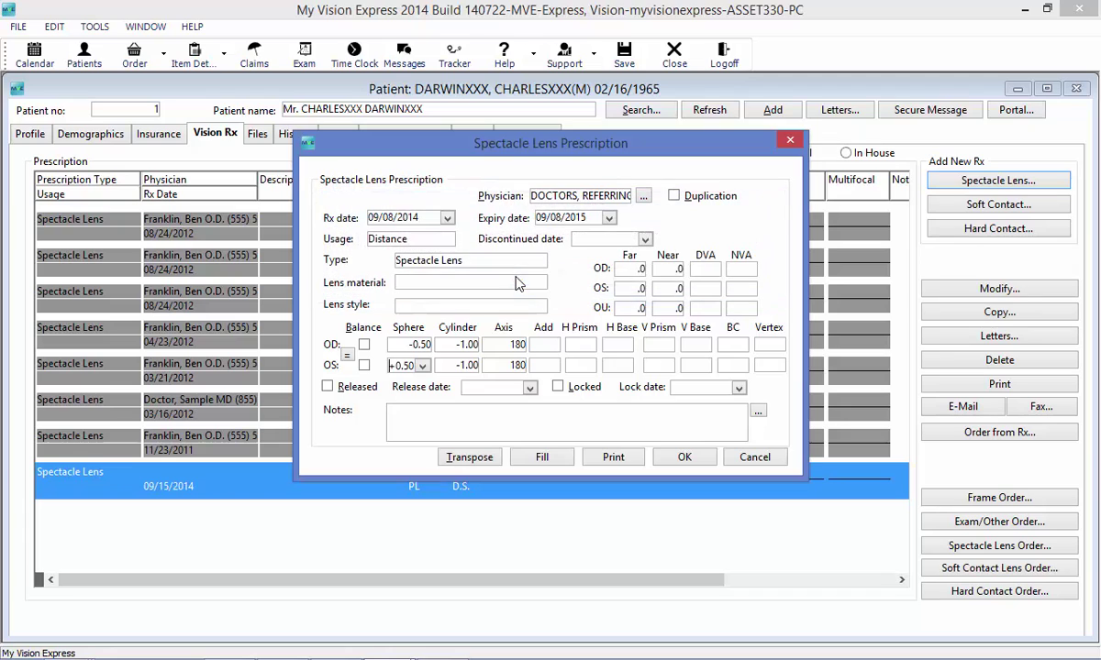
key(Tab)
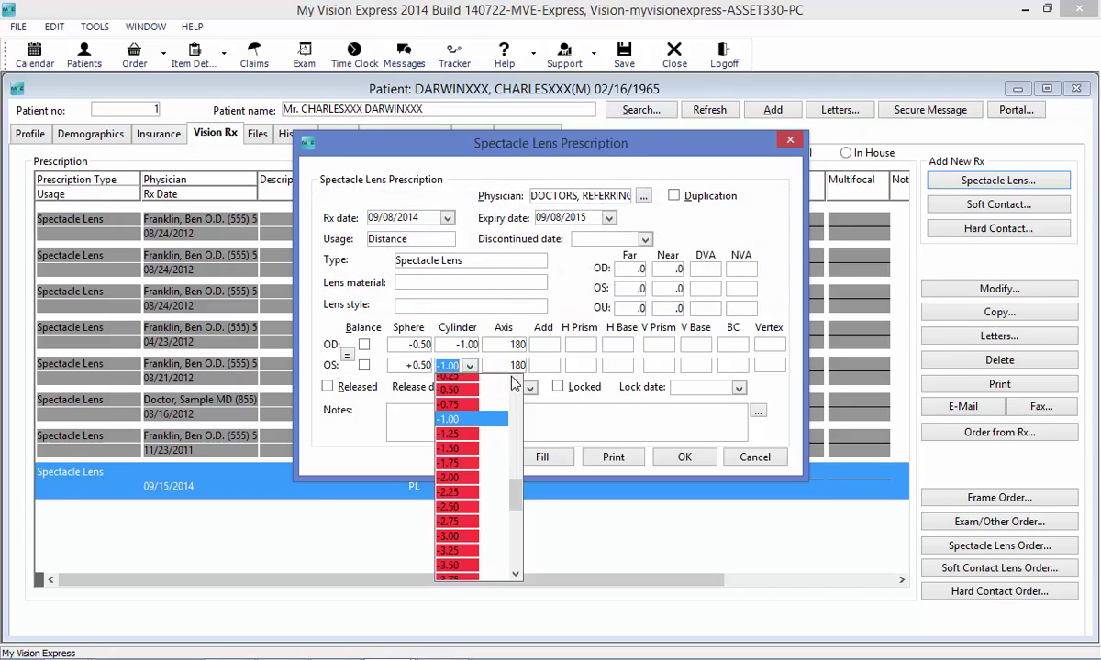
scroll(514, 383, up, 3)
click(463, 411)
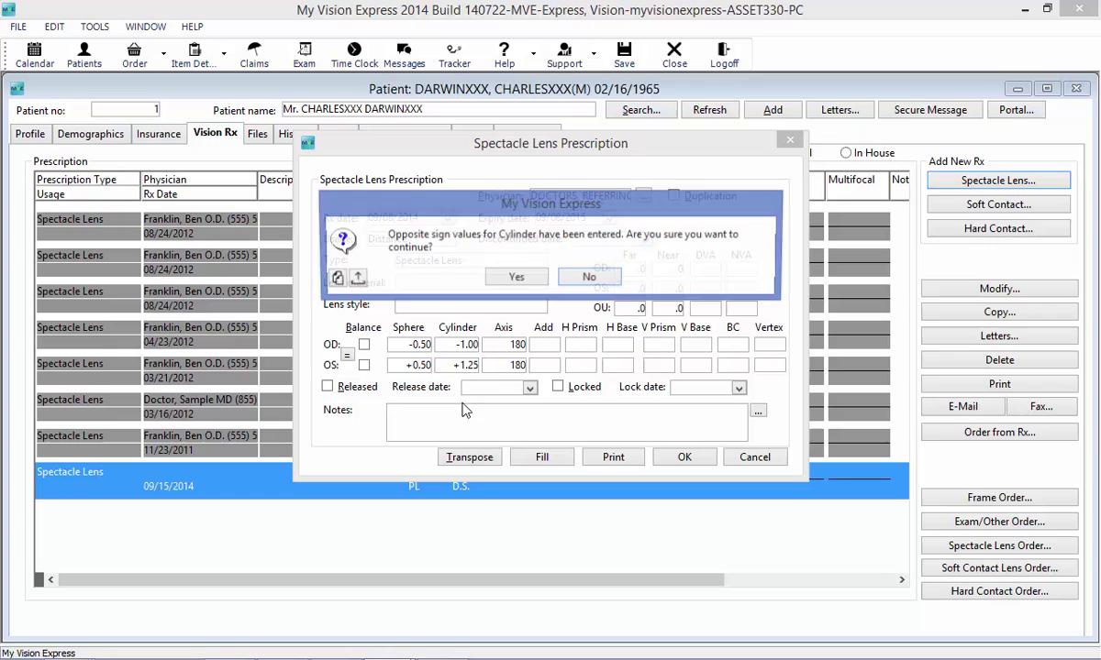
click(488, 276)
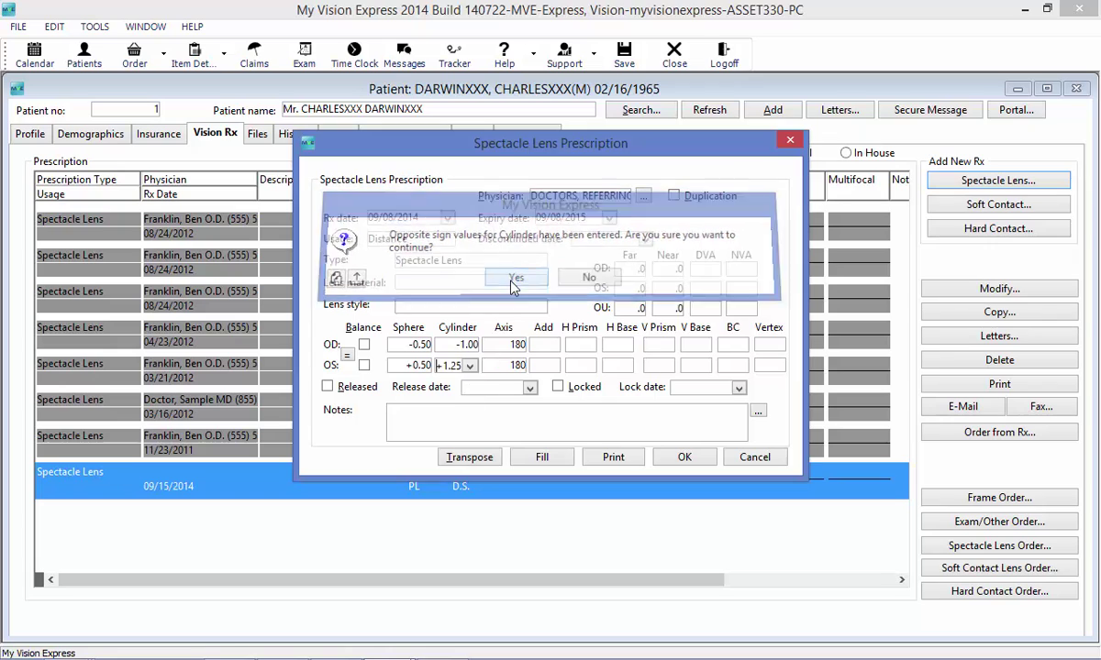
Set OD cylinder to +1.00 and transpose to OD +0.50 -1.00 x090, OS +1.75 -1.25 x090
click(469, 346)
click(515, 363)
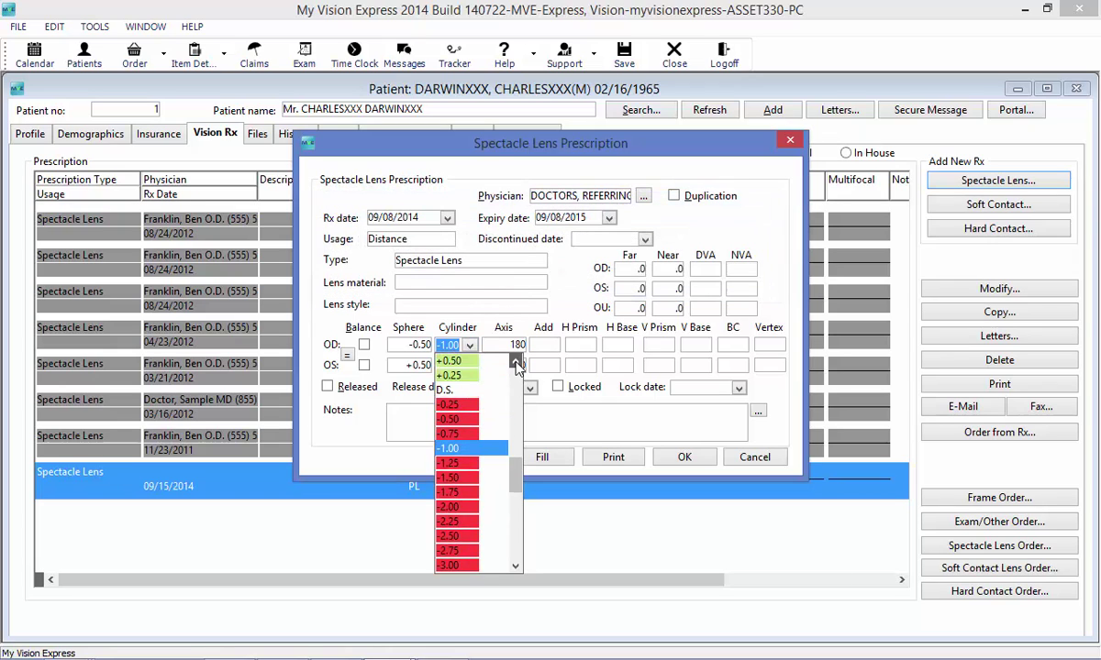
click(516, 363)
click(441, 361)
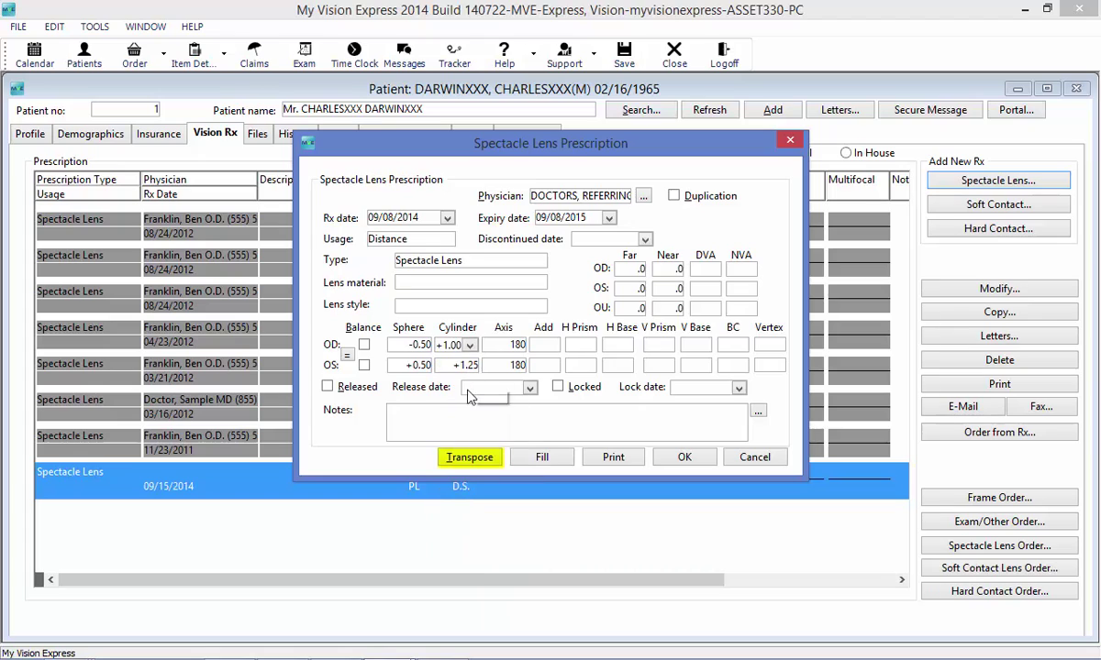
click(471, 457)
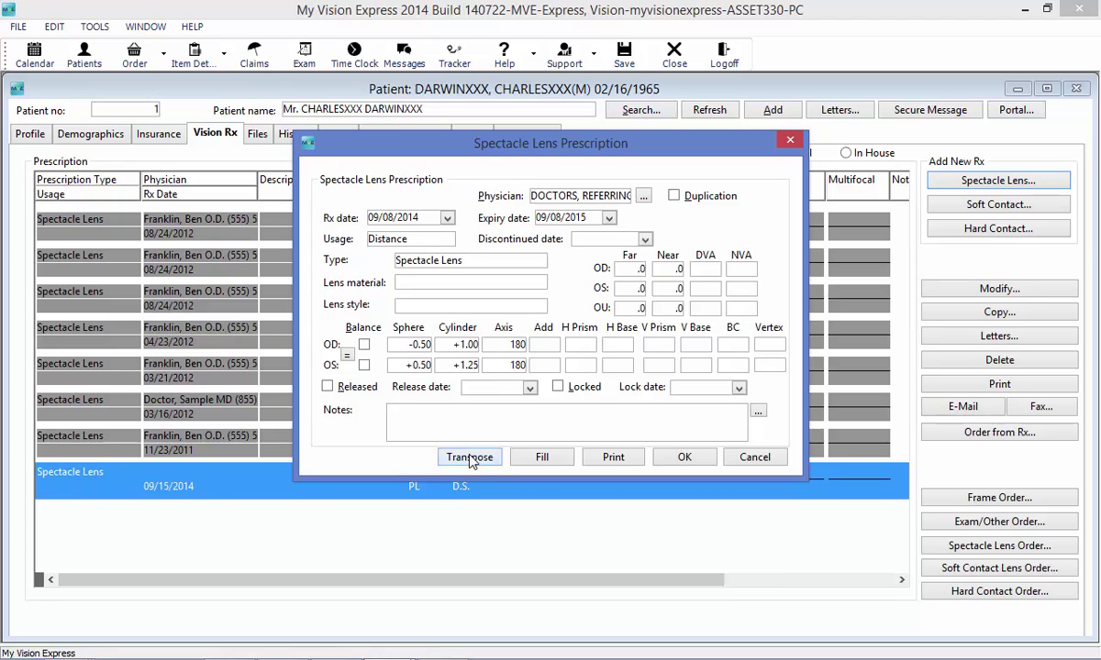
click(471, 458)
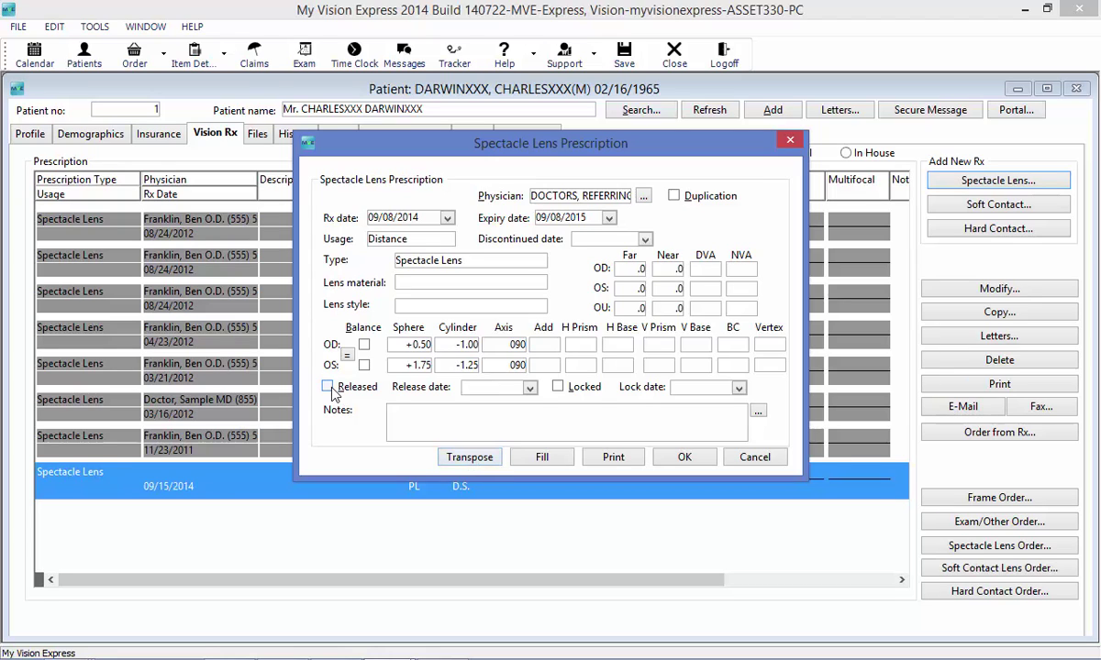
click(397, 423)
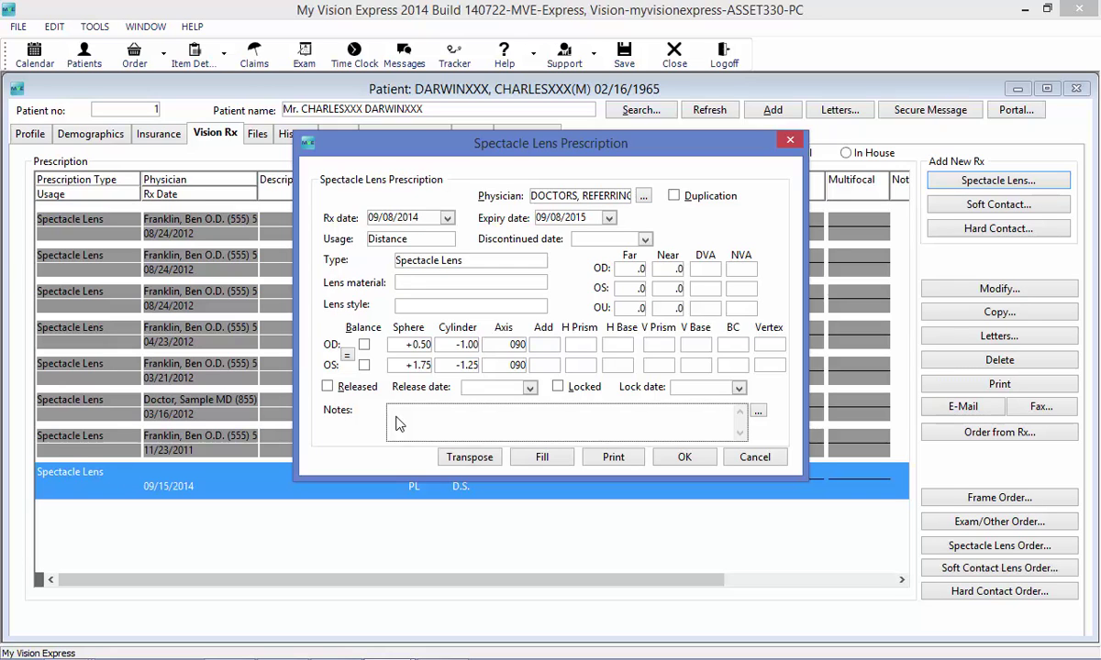
Save the transposed 09/08/2014 Distance spectacle prescription with OK
click(492, 424)
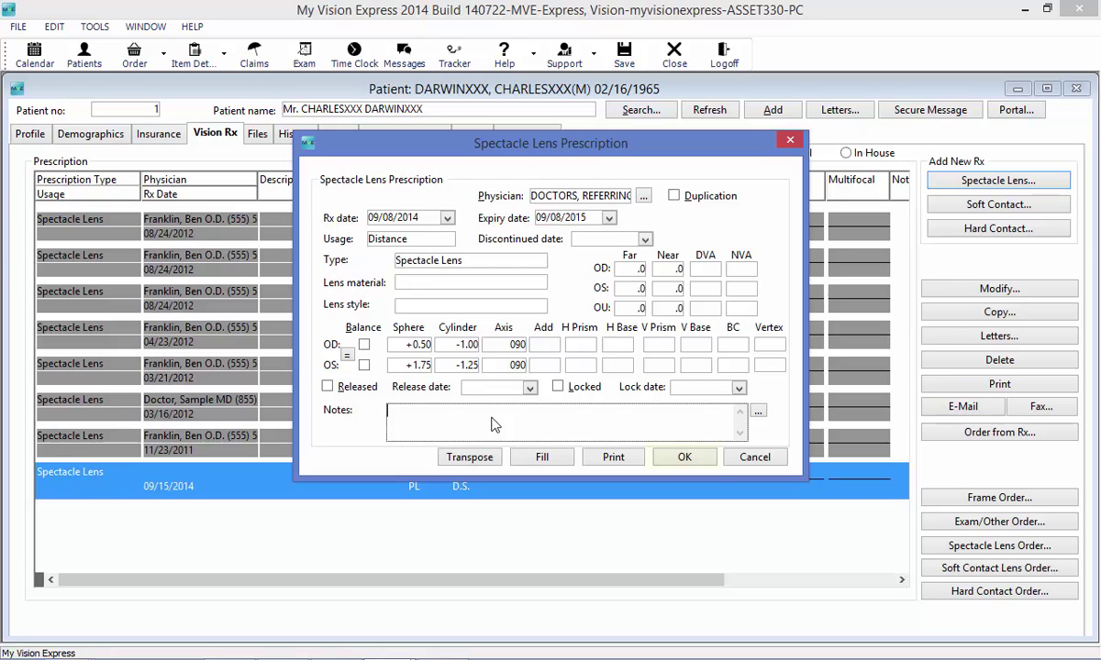
click(684, 456)
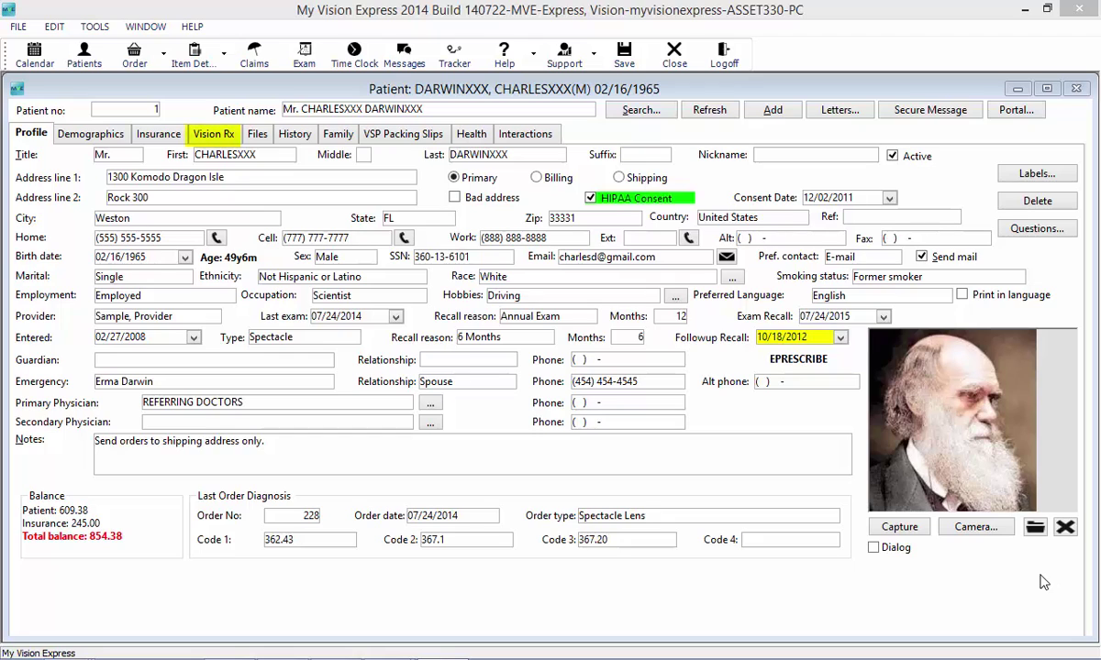
Return to the Vision Rx tab and start a new Soft Contact prescription
click(224, 135)
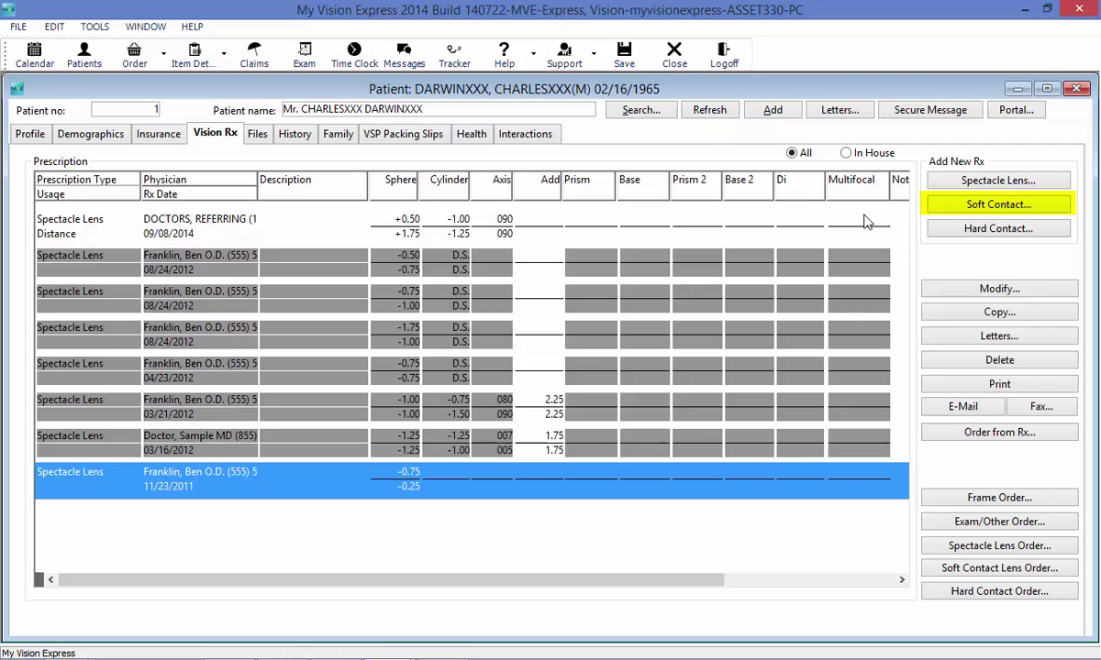
click(943, 204)
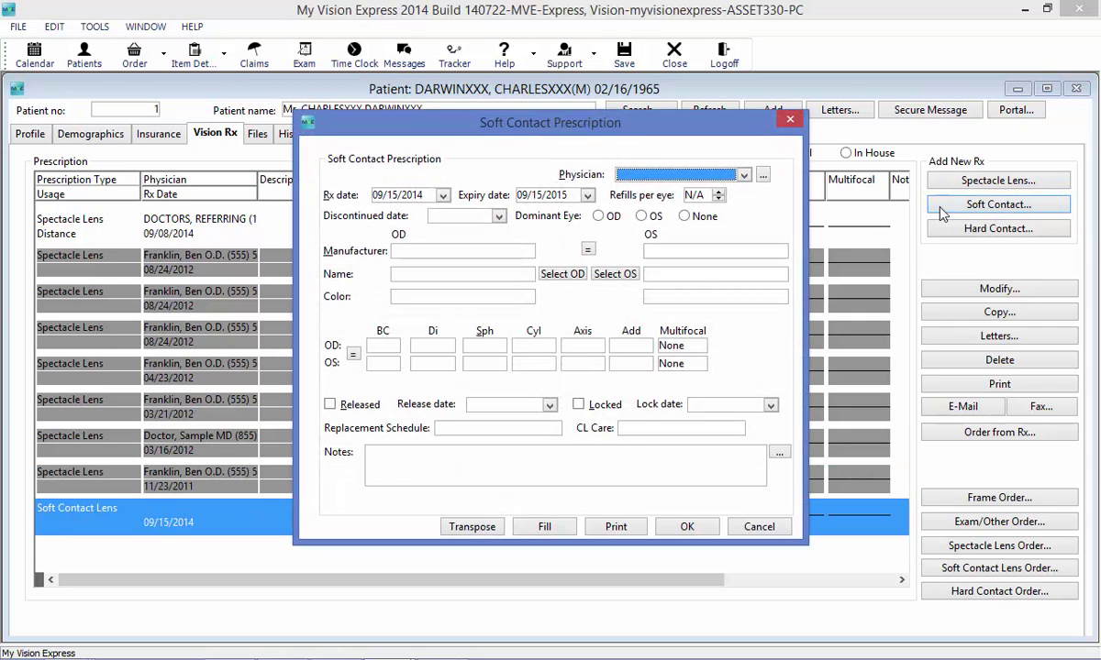
Choose DOCTORS, REFERRING as physician and change the Rx date to 09/10/2014
click(743, 177)
click(663, 209)
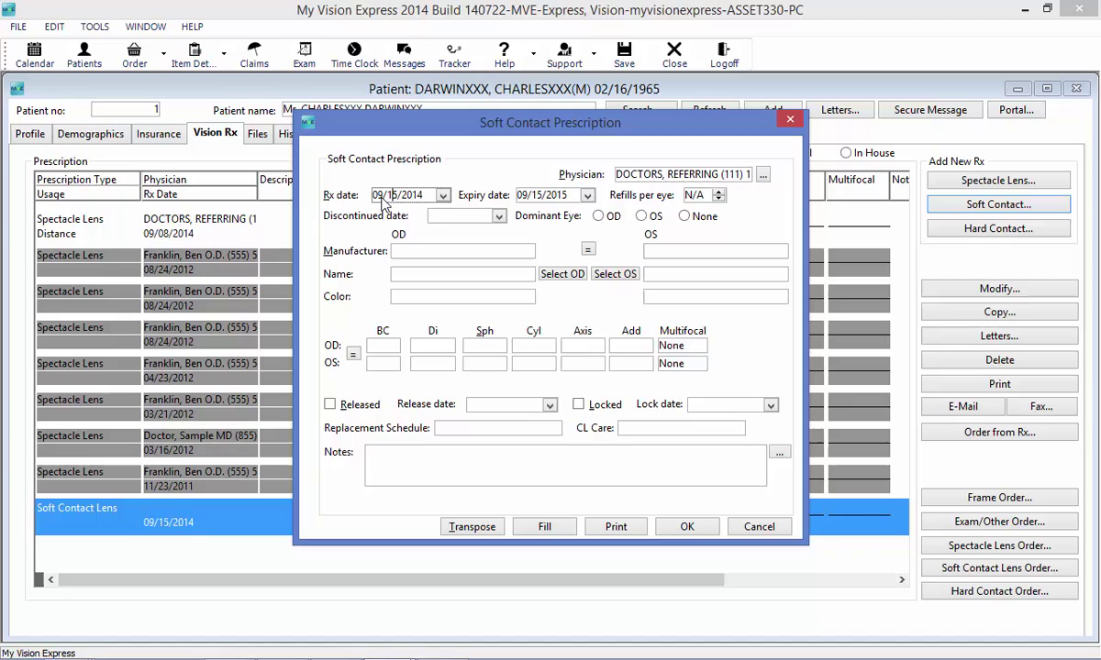
text(10)
click(546, 197)
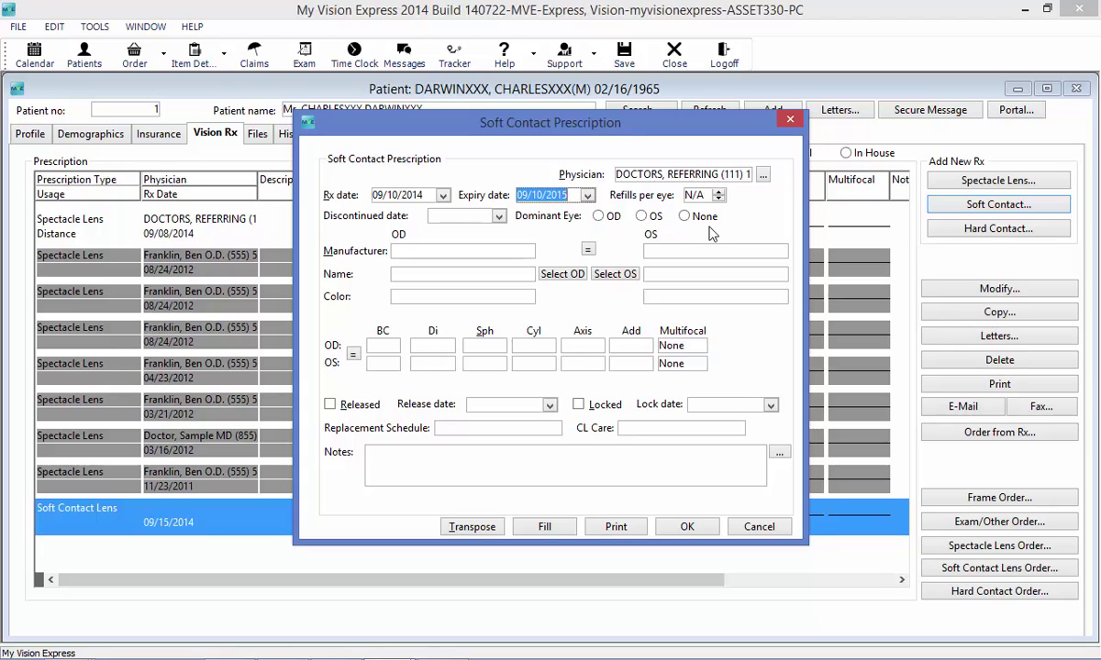
Filter inventory to sphere -1.00 and select Air Optix Aqua 6pk (BC 8.60, Di 14.2) for OD
click(563, 274)
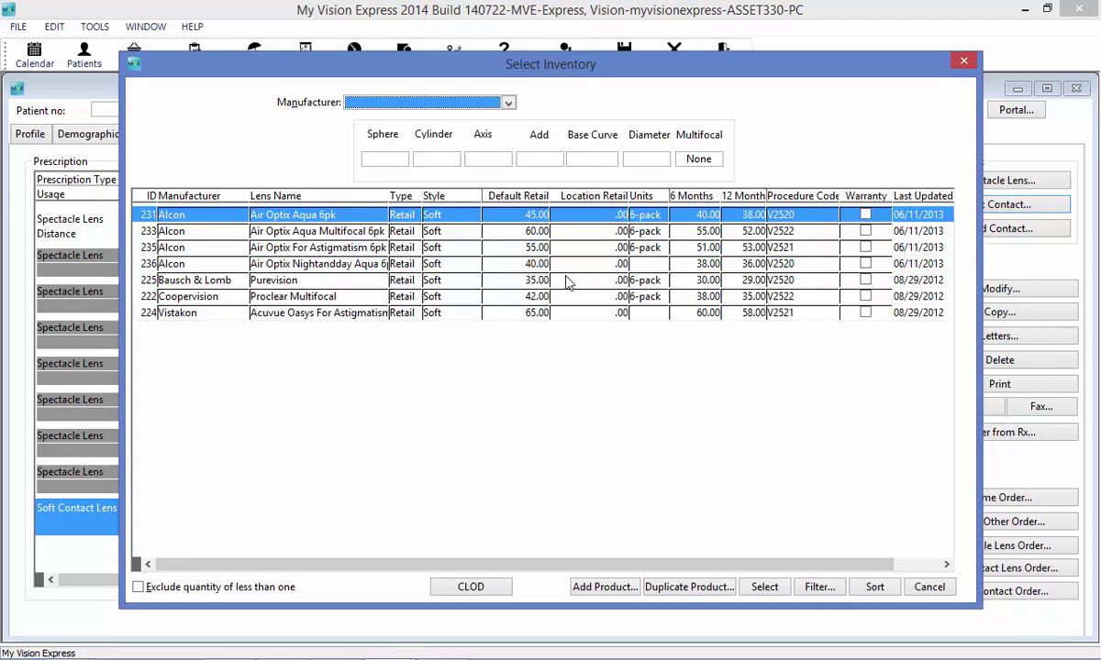
click(508, 103)
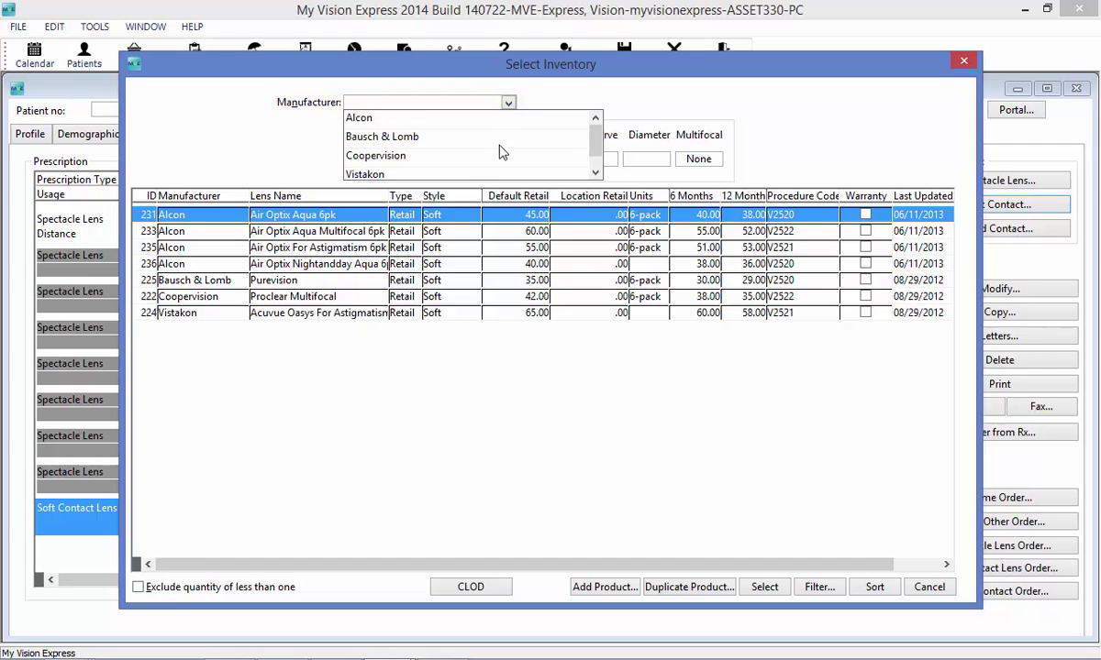
mouse_move(598, 150)
mouse_down()
mouse_move(594, 163)
mouse_move(596, 135)
mouse_up()
click(748, 117)
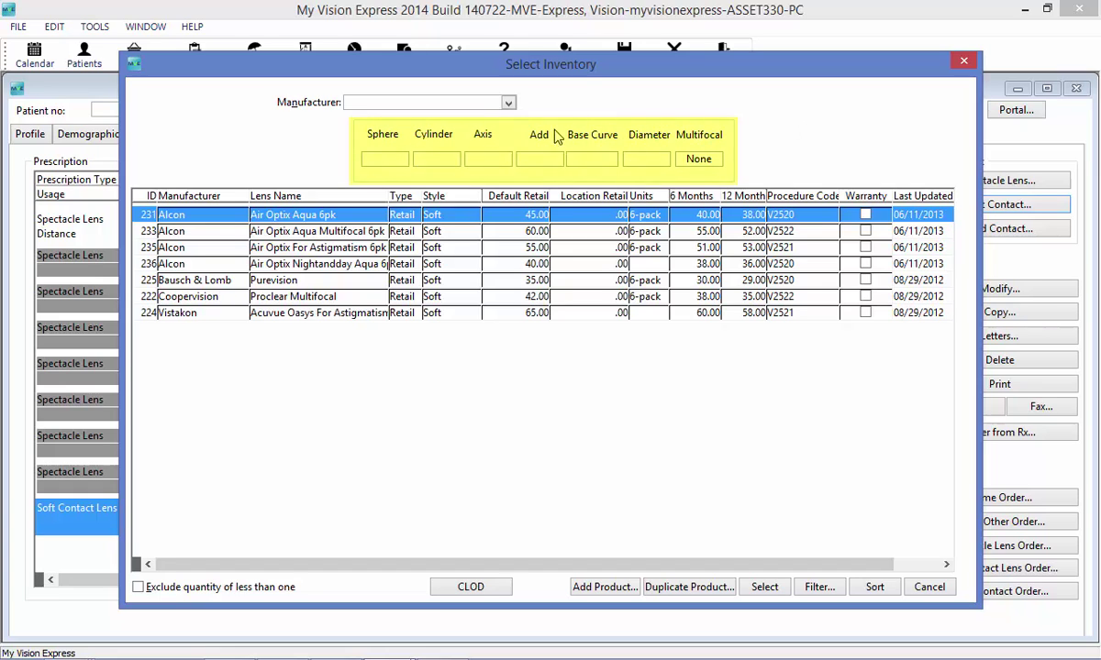
click(399, 162)
click(399, 162)
click(398, 161)
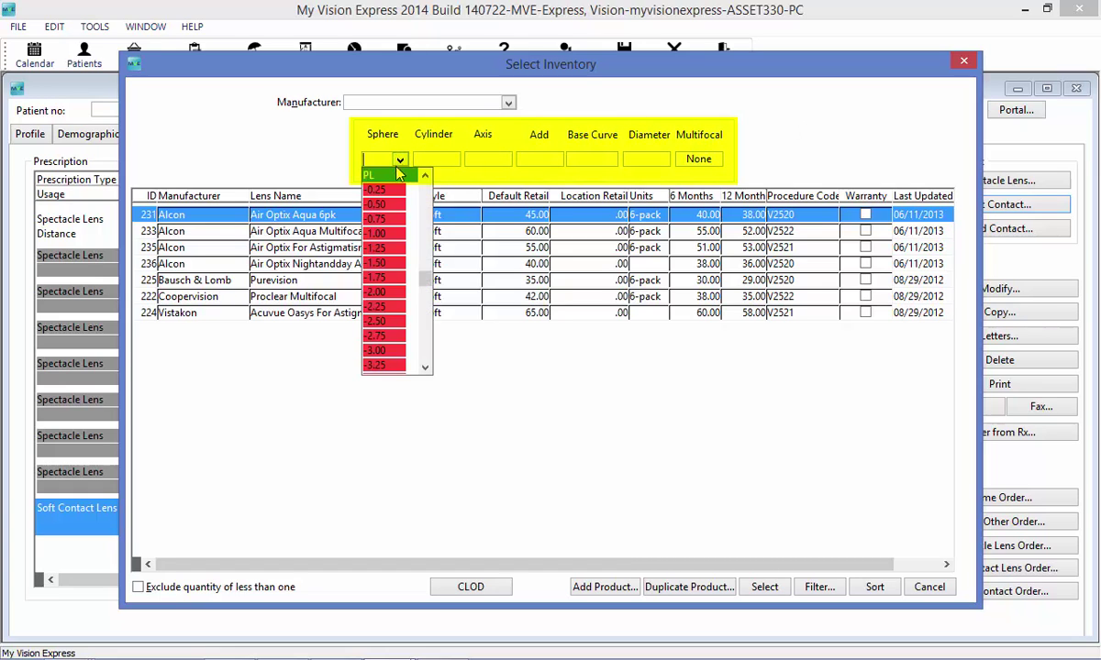
click(396, 235)
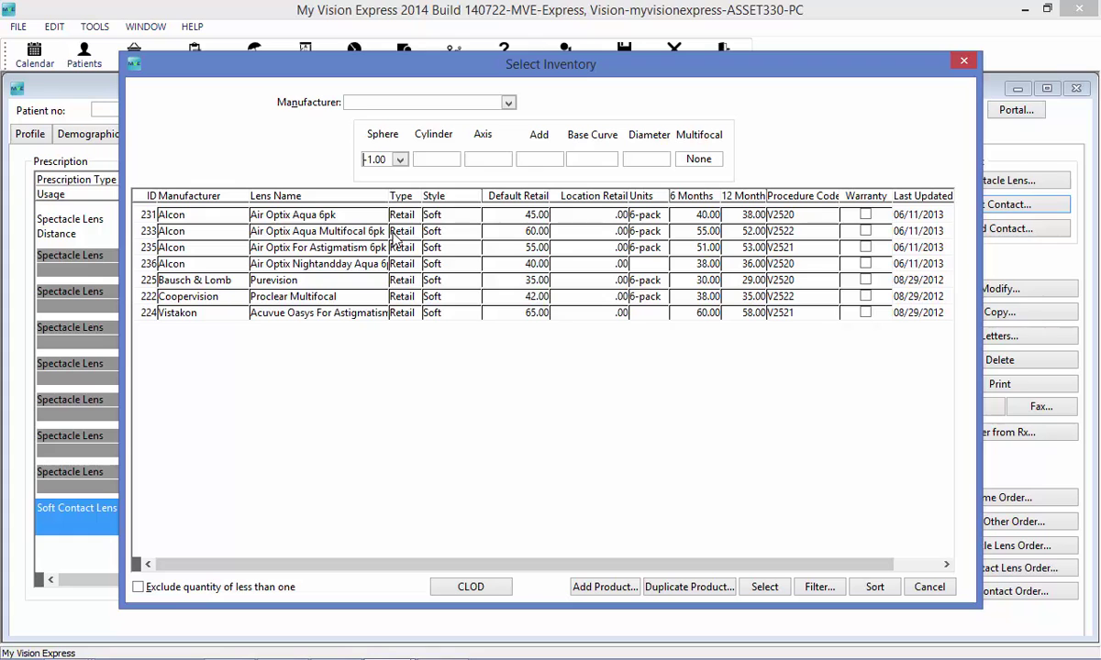
double_click(321, 217)
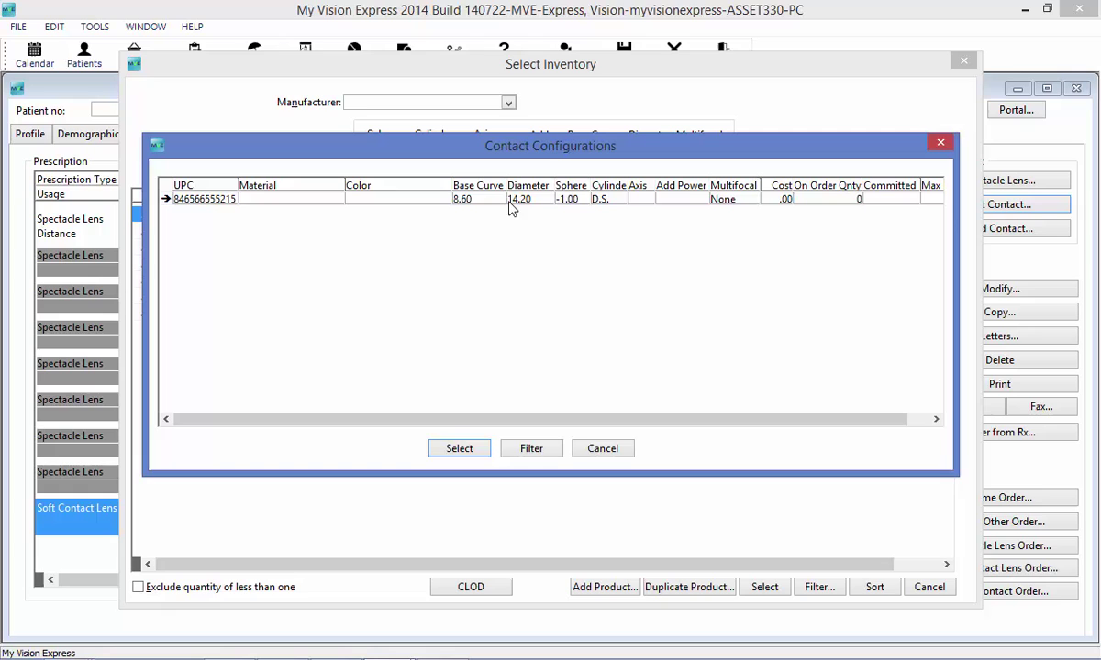
click(521, 202)
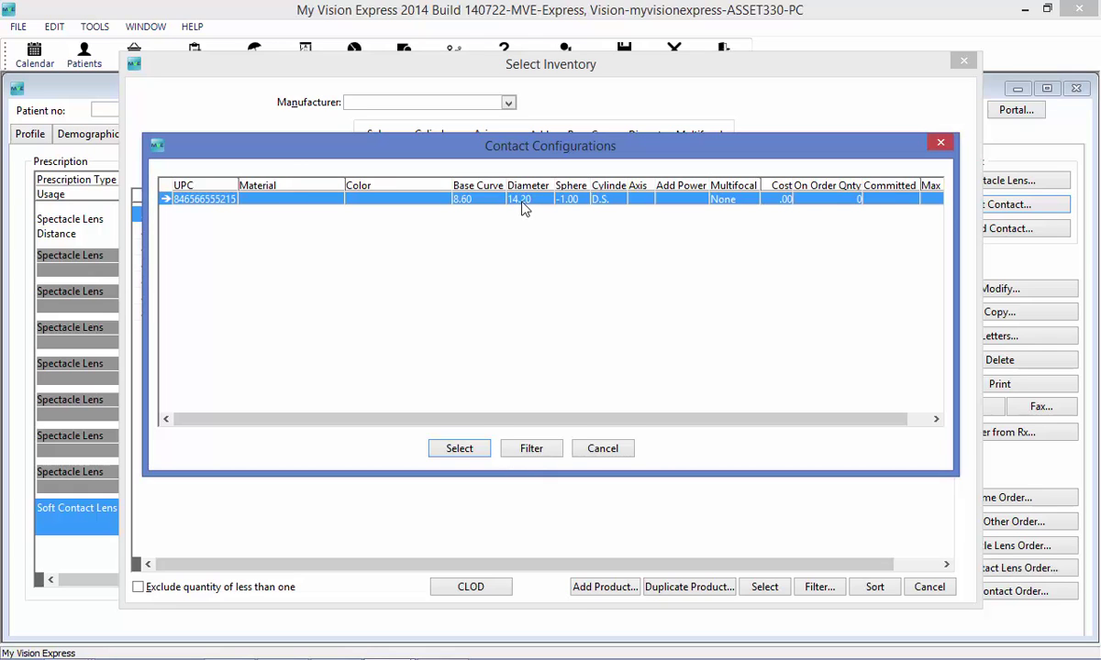
click(458, 448)
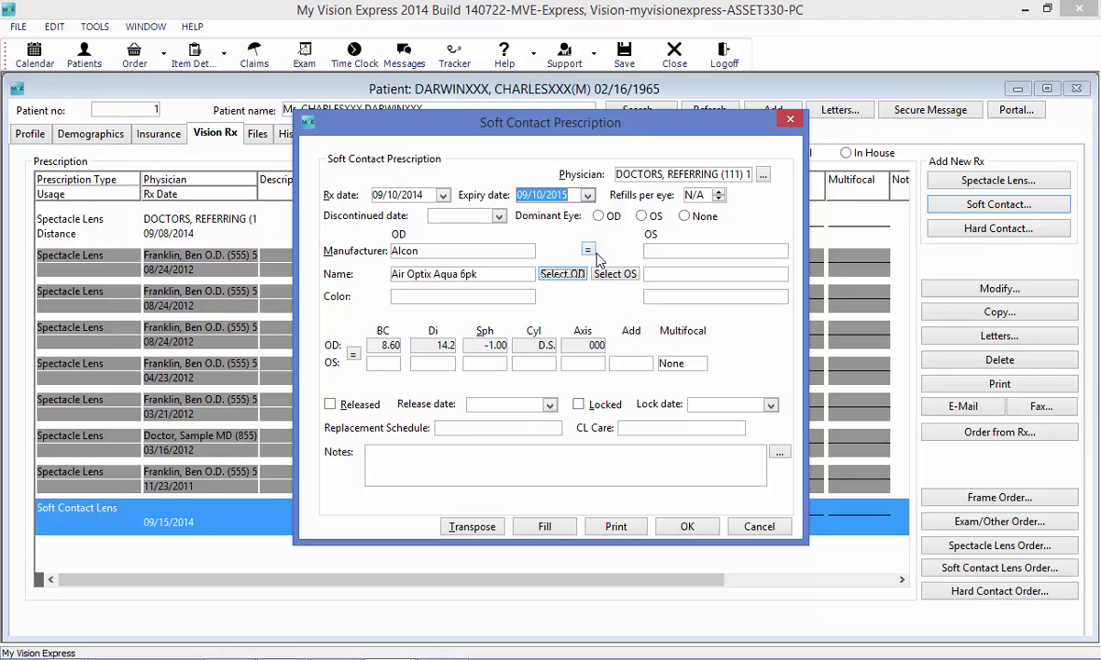
Select the Air Optix Aqua 6pk -2.00 configuration for the left eye
click(618, 275)
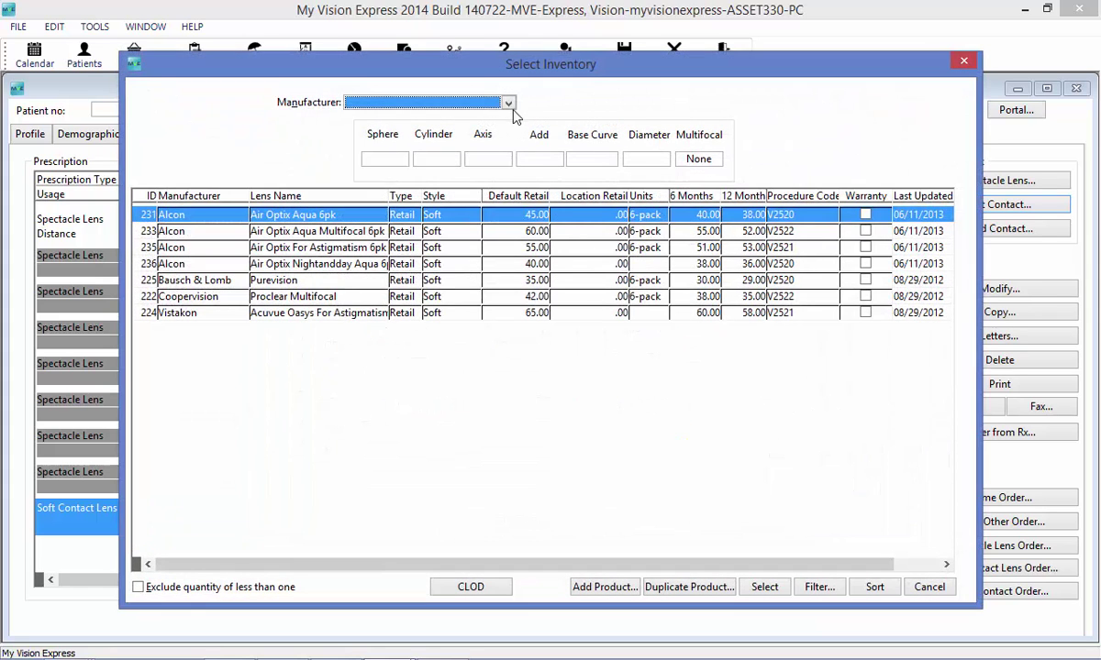
click(481, 103)
double_click(356, 224)
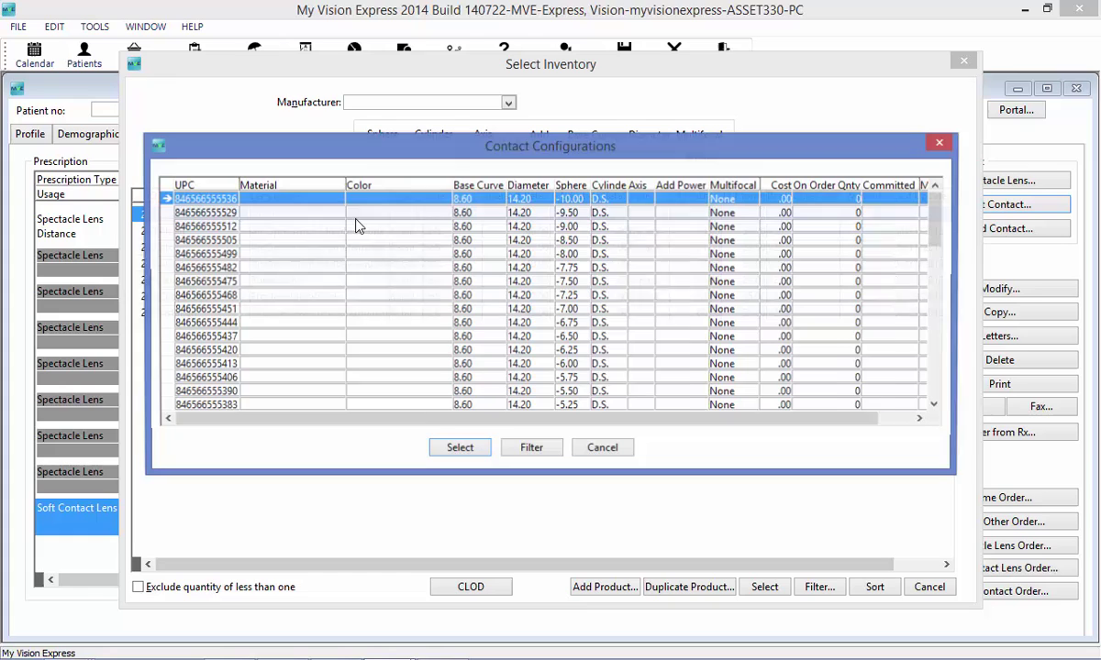
double_click(587, 367)
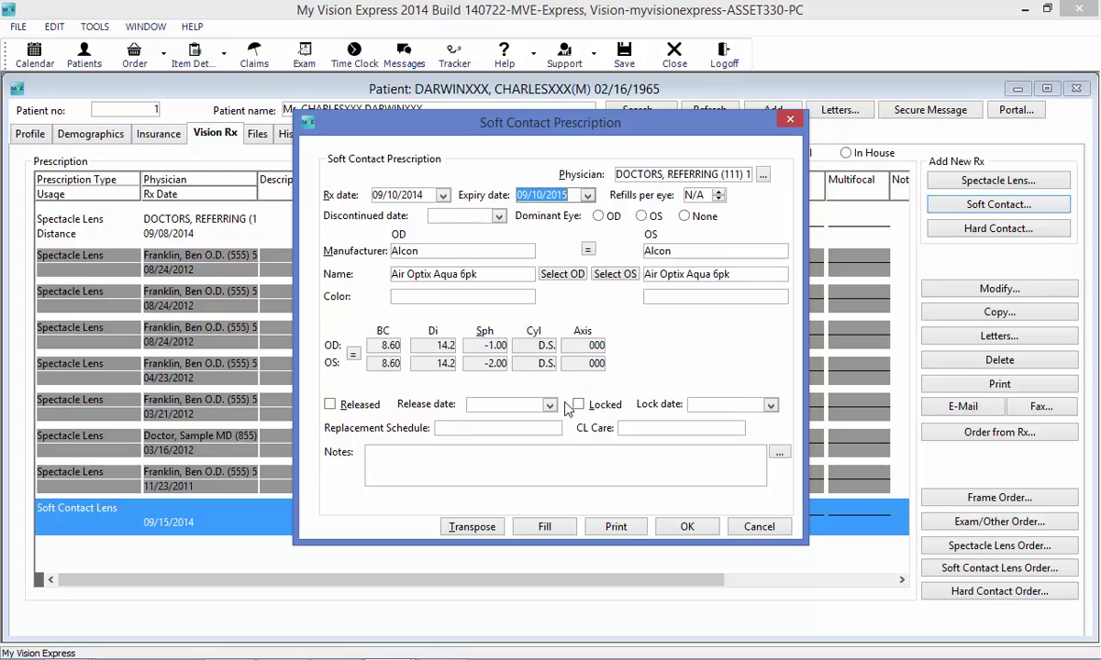
Set Bi-Weekly replacement and Opti-Free Replenish care, then save the prescription
click(556, 431)
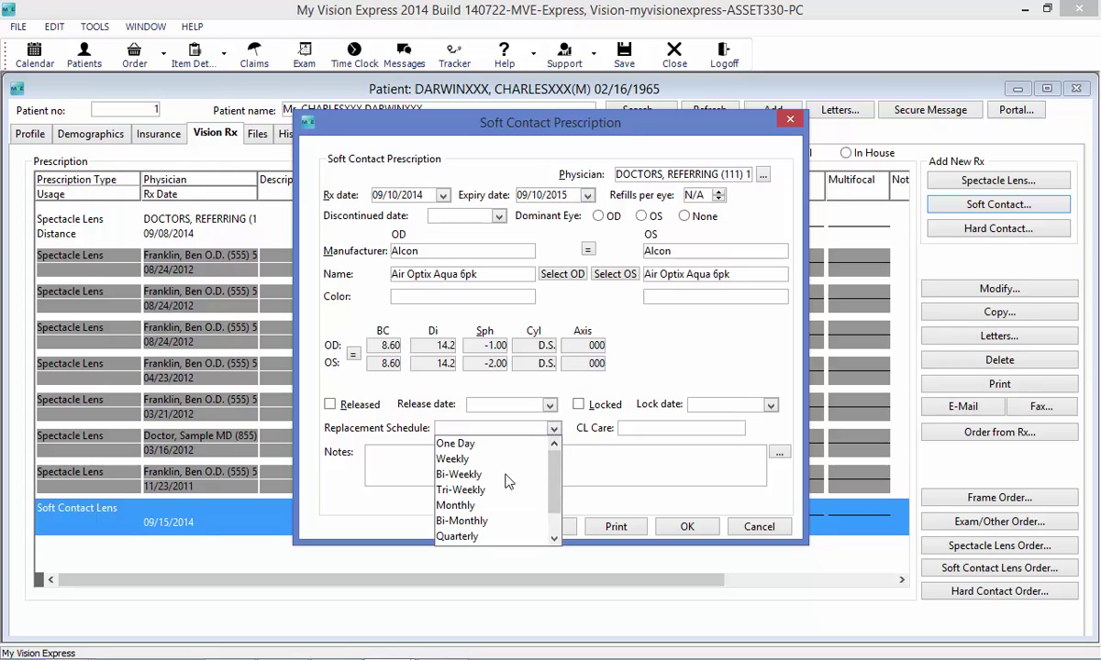
click(511, 474)
click(663, 428)
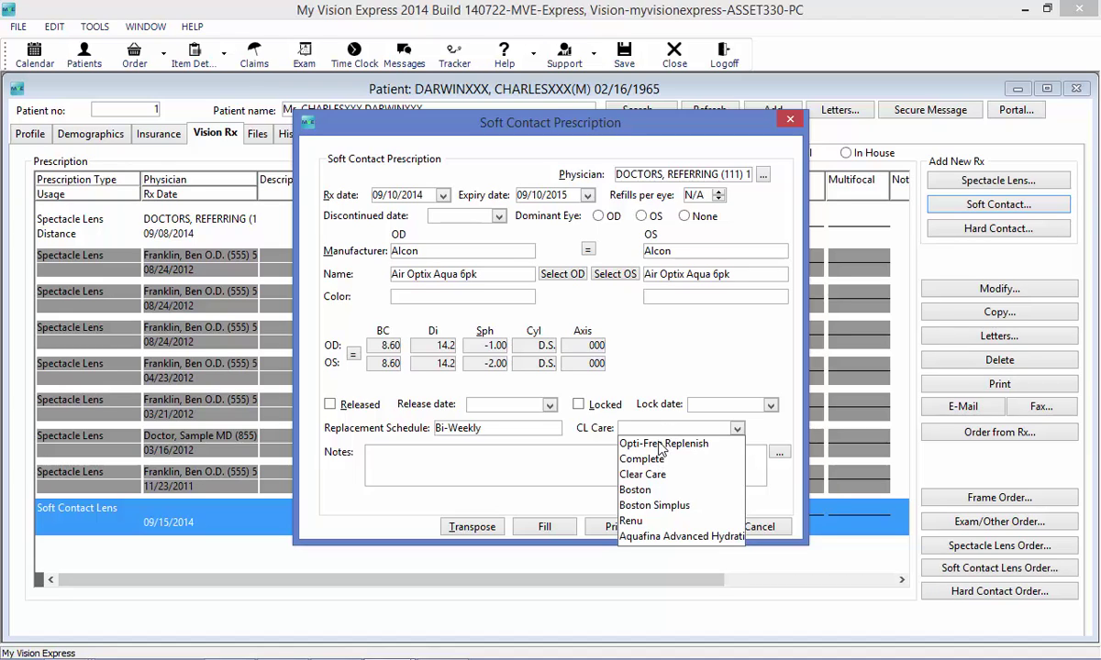
click(664, 448)
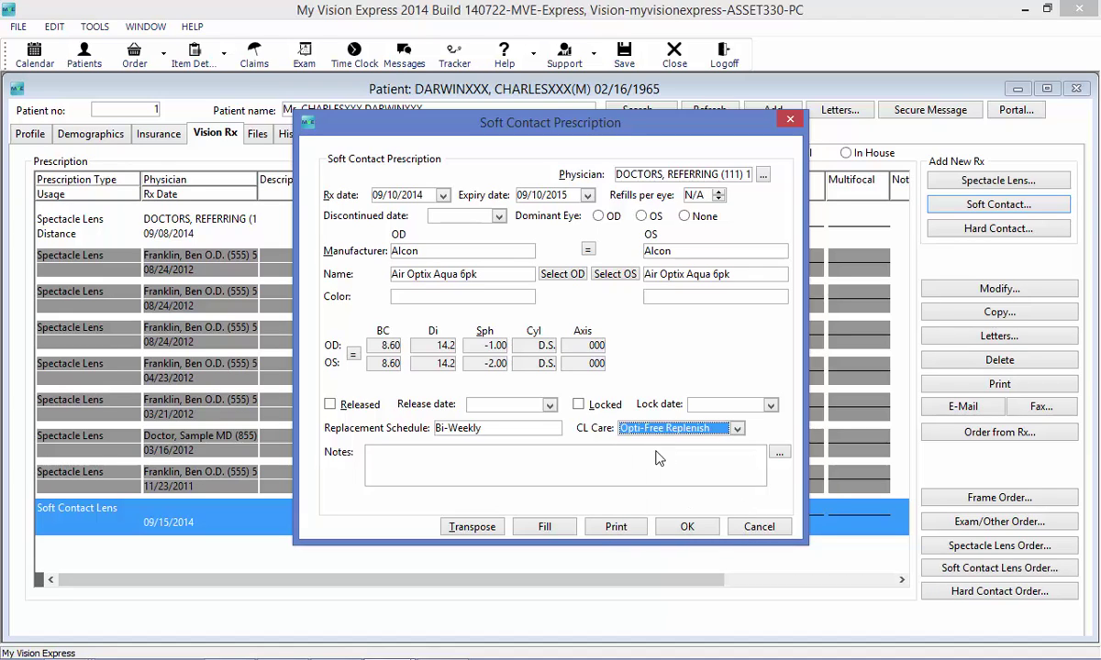
click(676, 530)
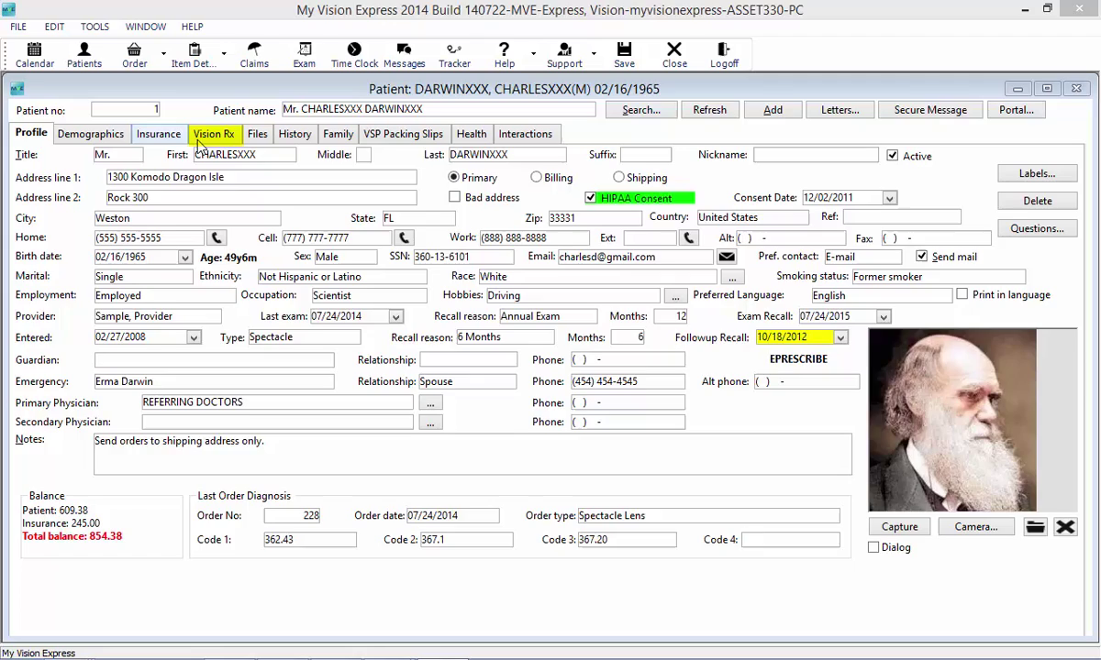
From the patient's Vision Rx records, start a new Hard Contact prescription
click(231, 143)
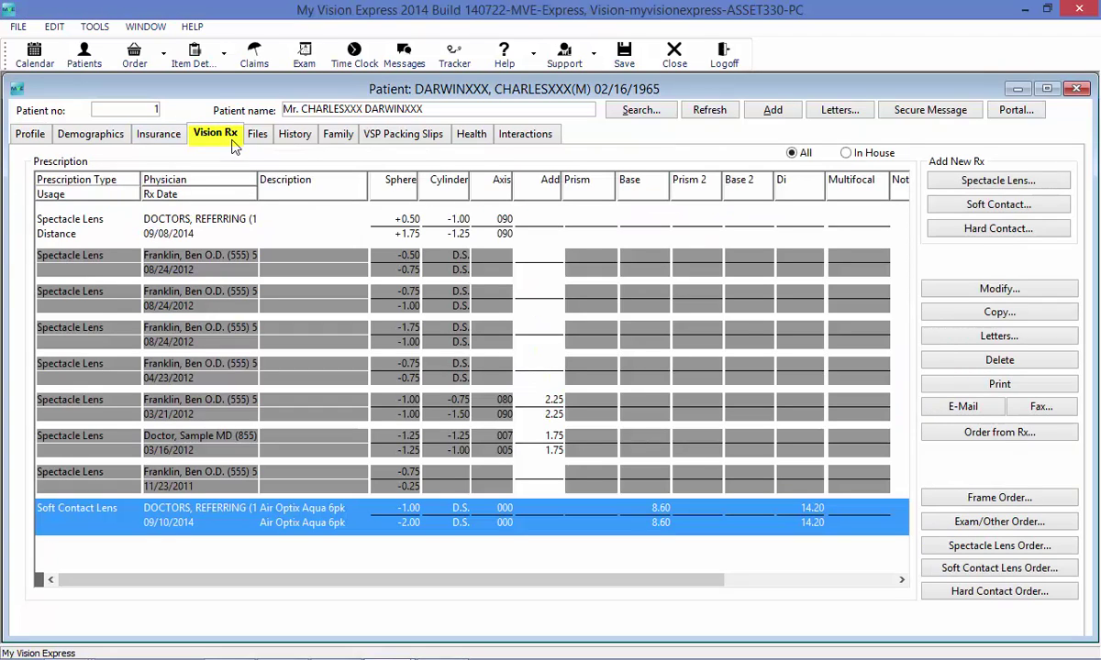
click(987, 232)
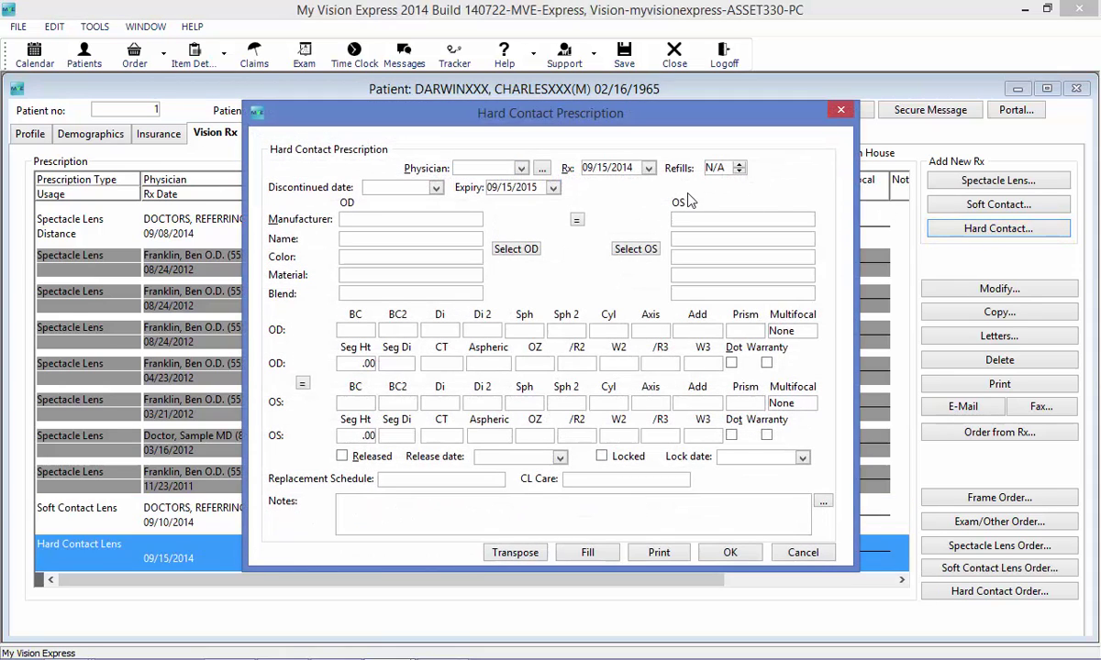
Choose the prescribing physician and change the Rx date to 09/05/2014
click(520, 168)
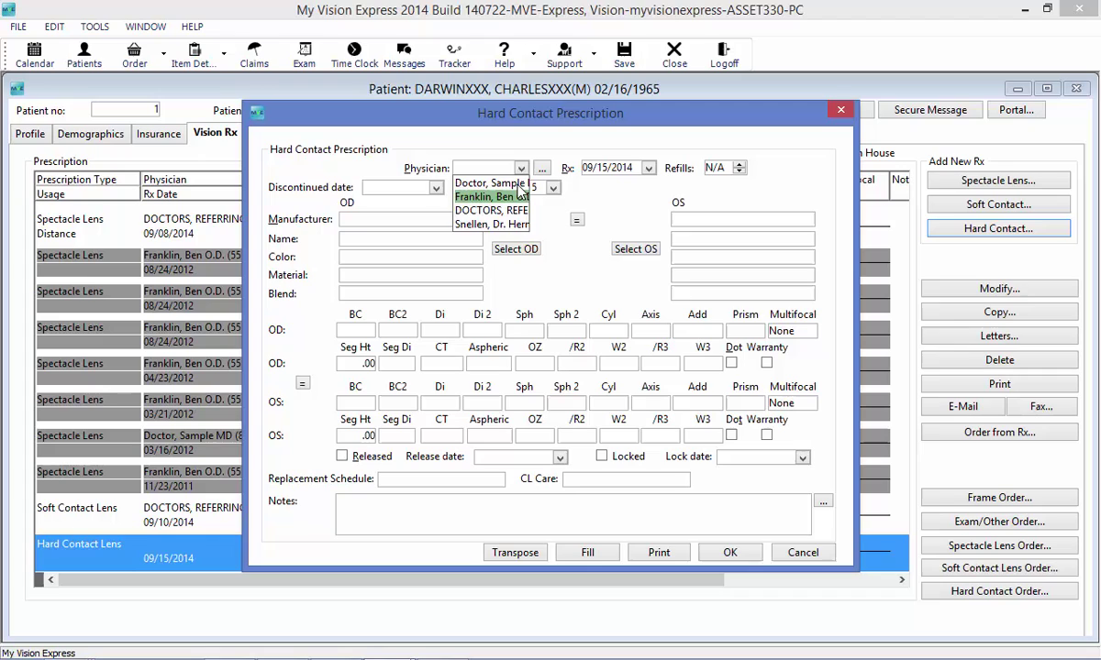
click(512, 224)
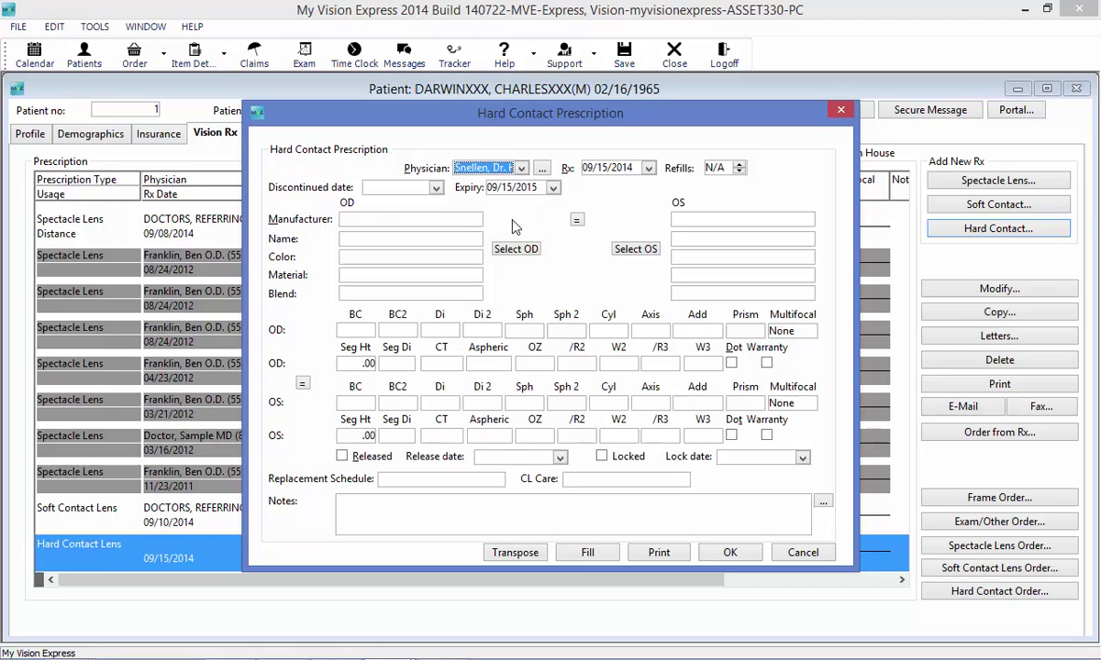
click(601, 168)
text(05)
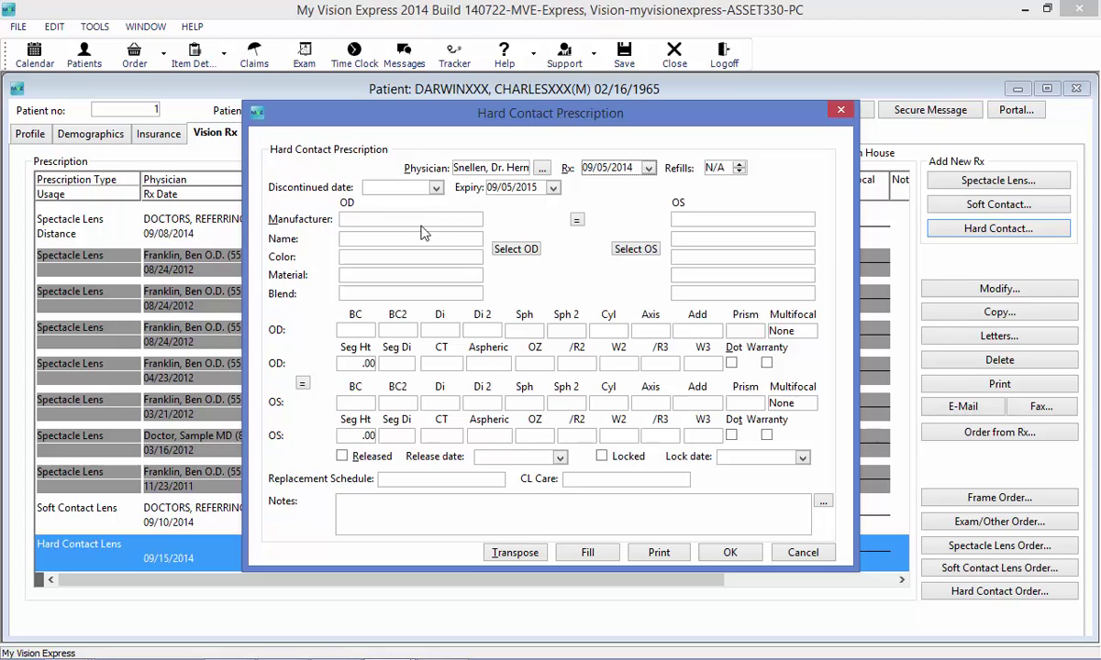
Fill the right-eye lens from inventory with the Boston ES HCL lens in Blue
click(521, 251)
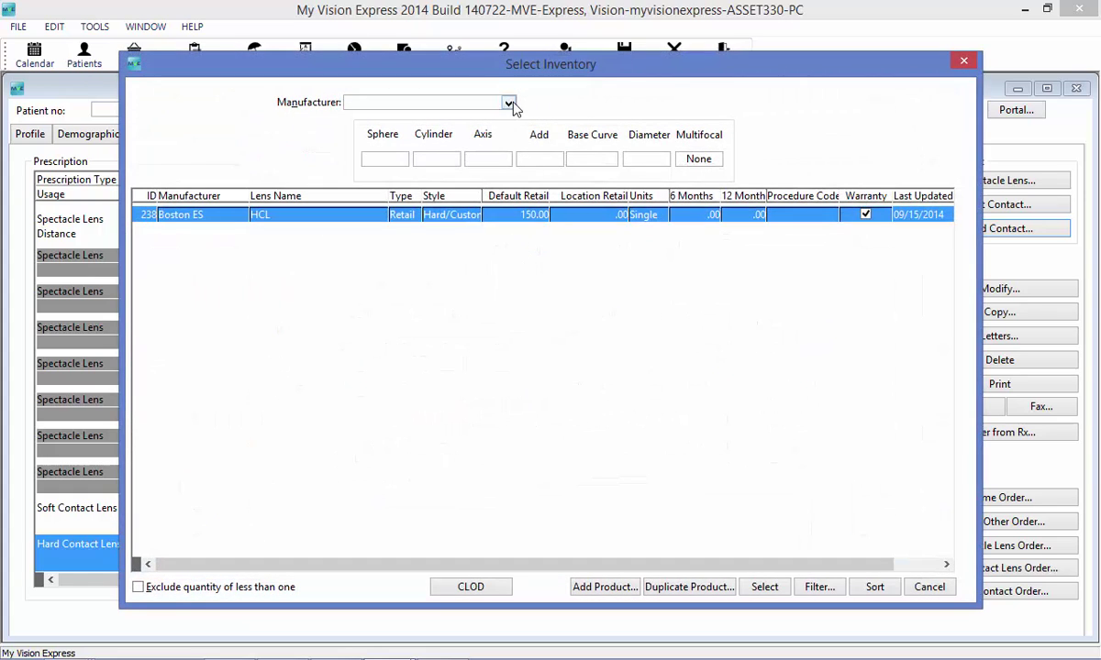
click(509, 103)
click(511, 116)
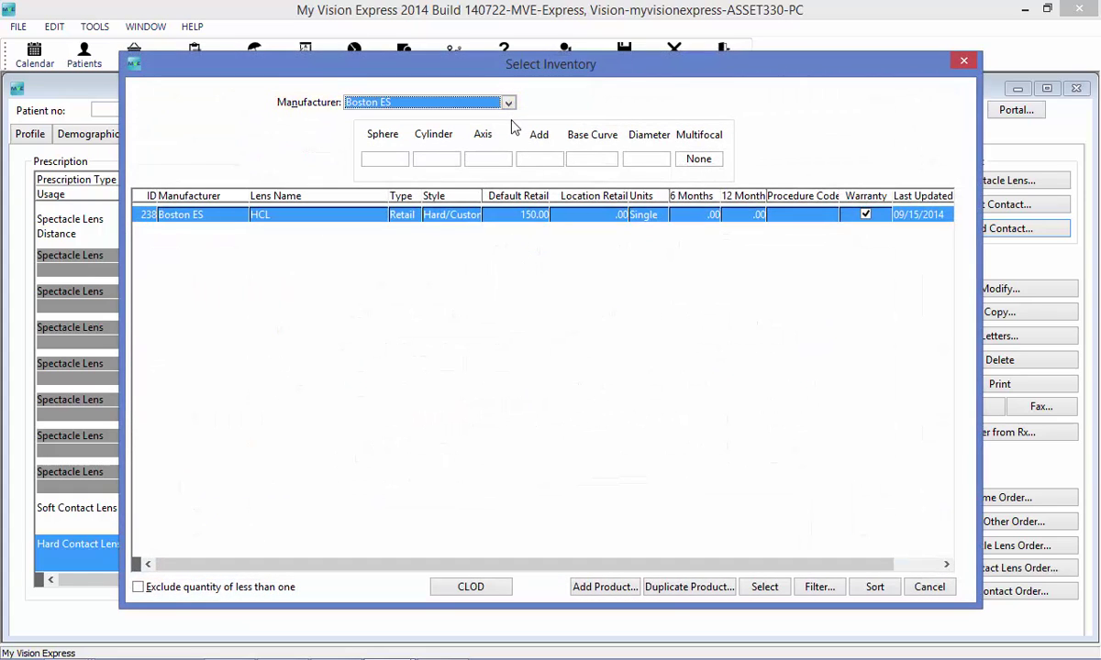
double_click(456, 220)
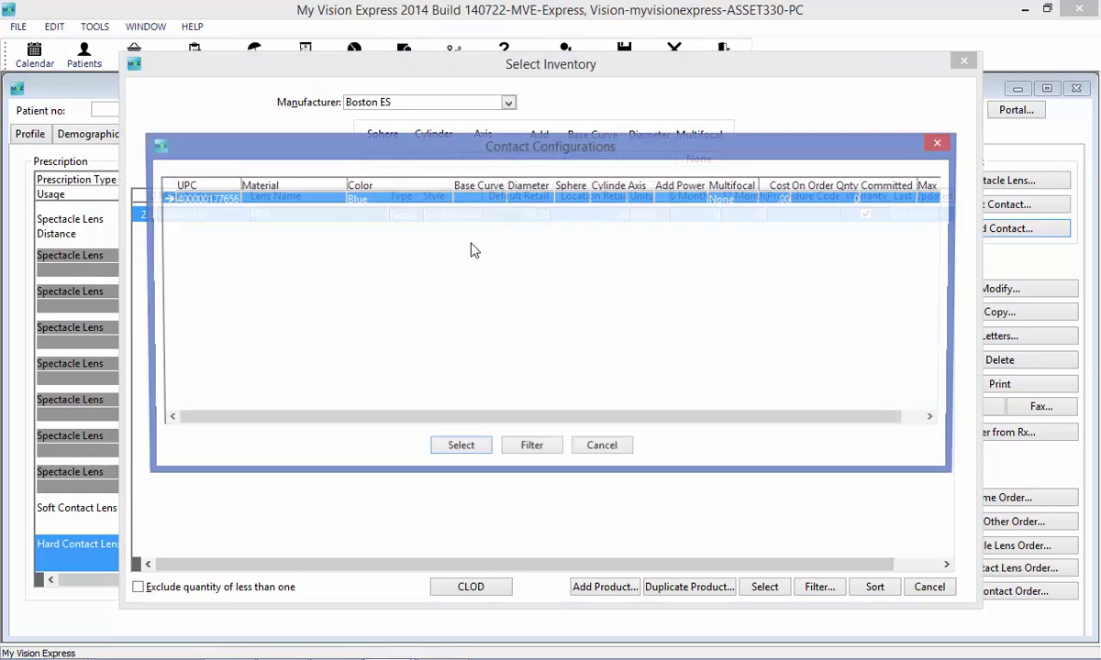
double_click(452, 211)
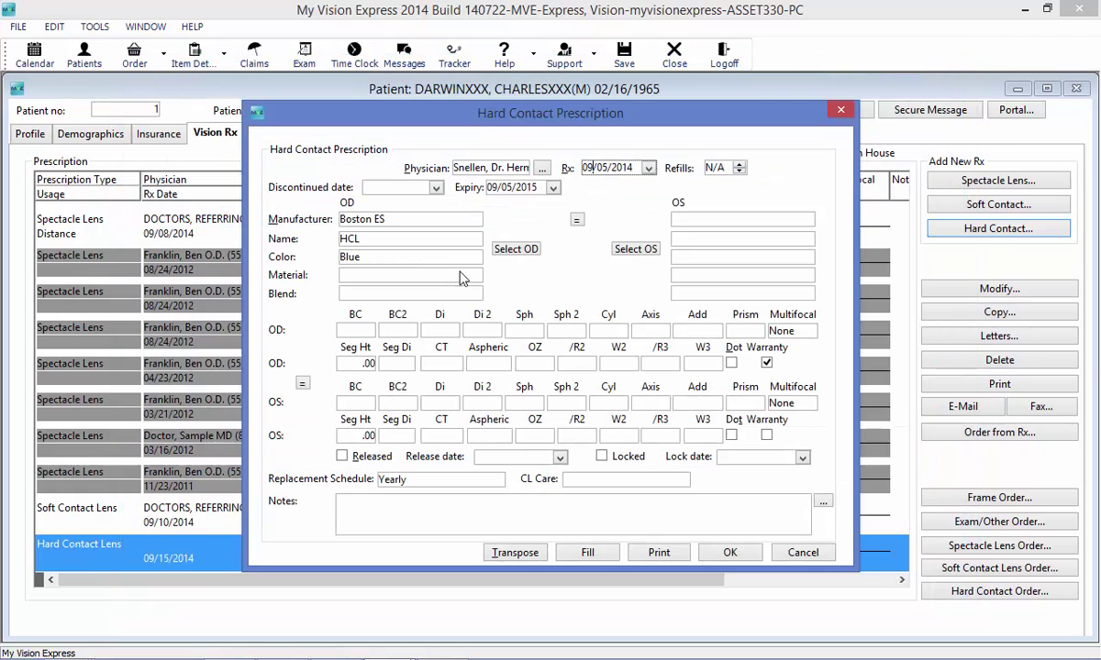
Copy the right-eye HCL lens to the left eye and save the hard contact prescription
click(575, 221)
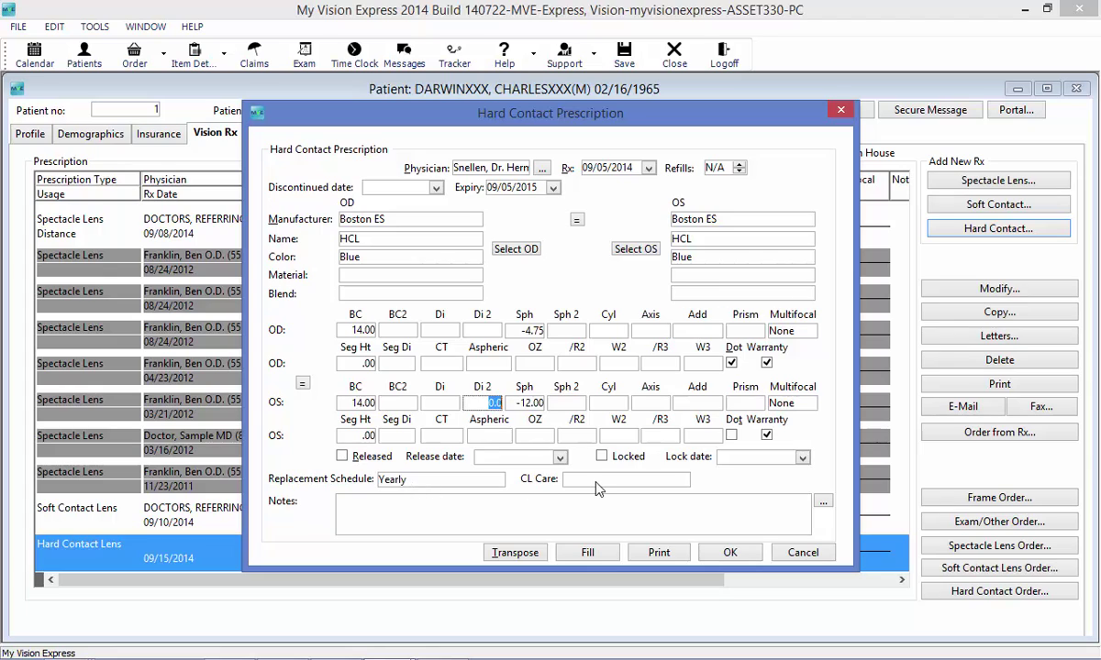
click(727, 553)
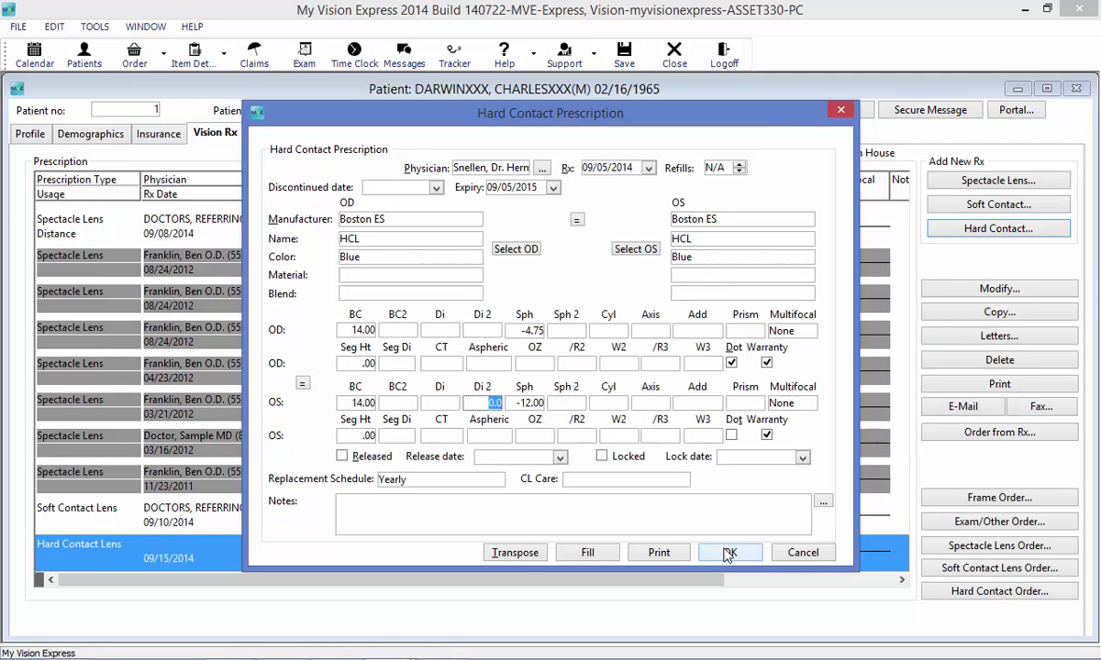